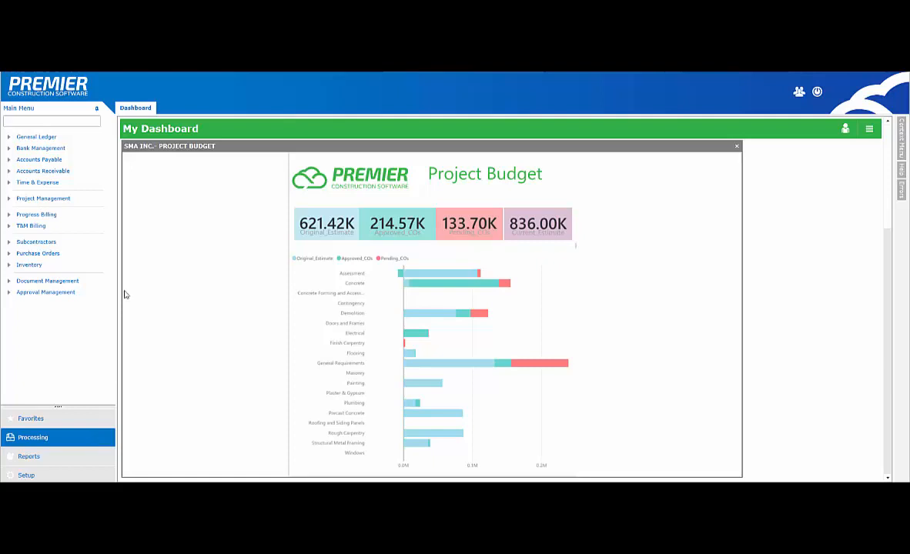
Step: Open Job Budget Control under Project Management and load the budget lines of job 000899
click(77, 201)
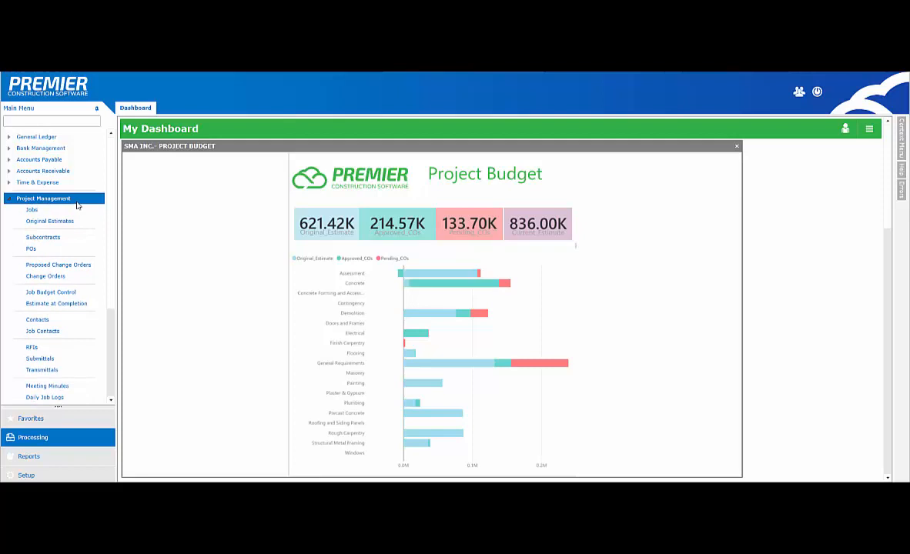
click(61, 294)
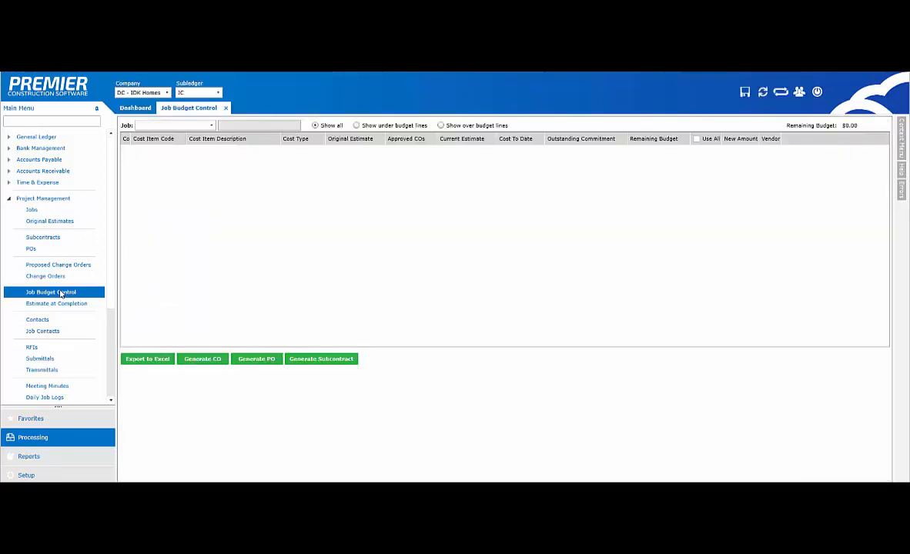
click(163, 125)
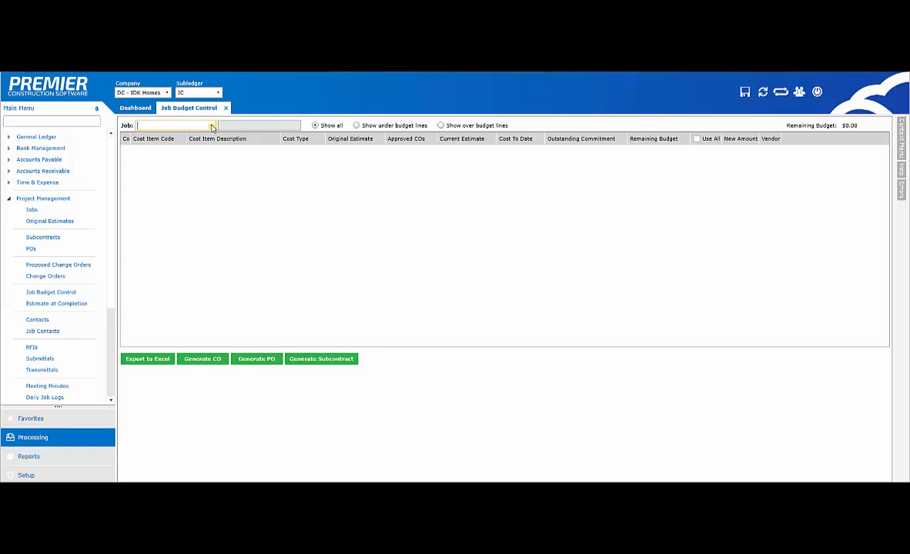
click(212, 125)
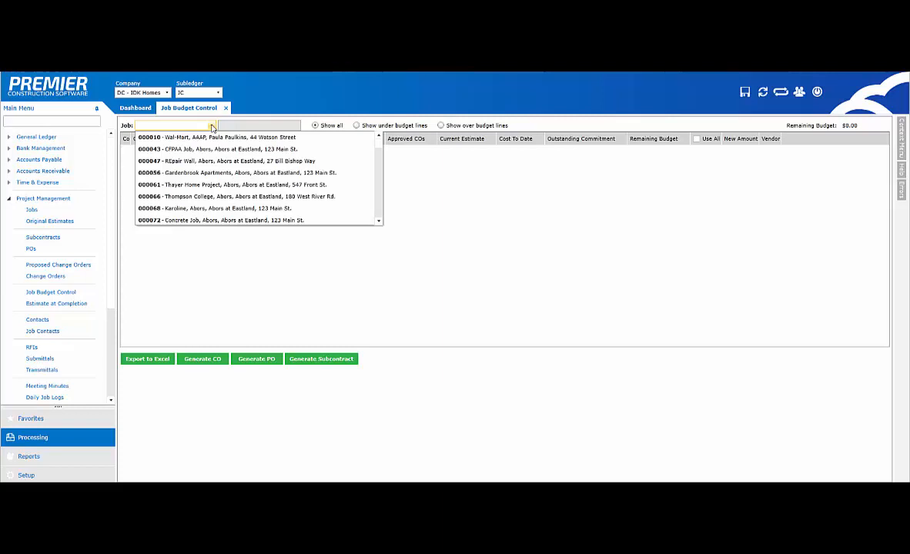
text(0008)
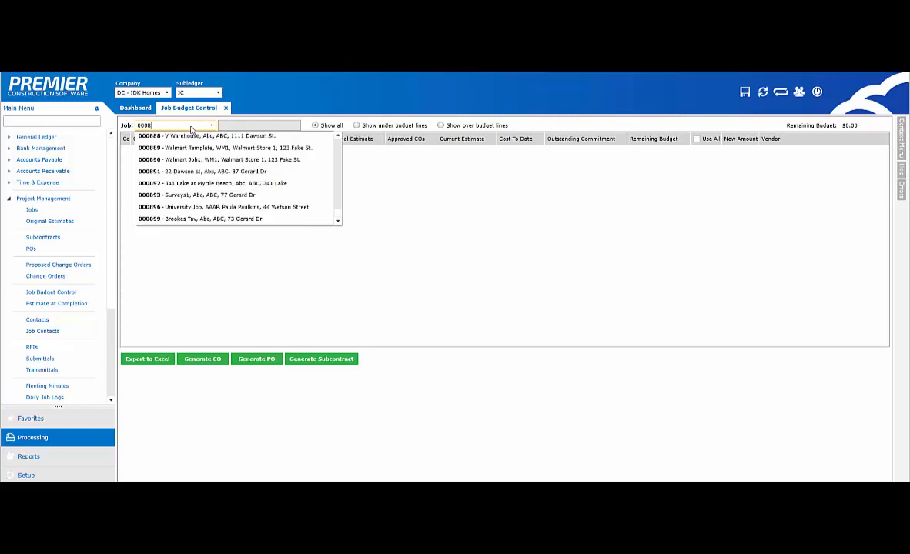
text(9)
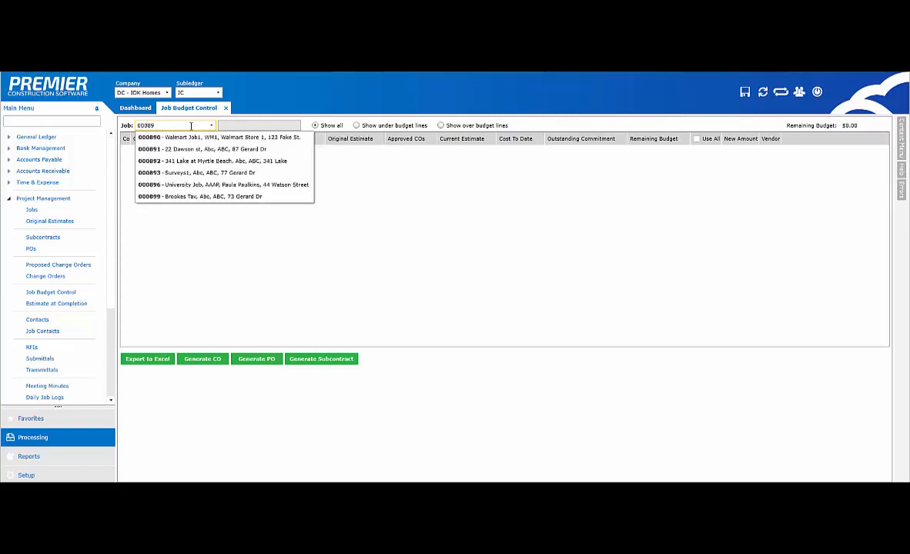
click(182, 198)
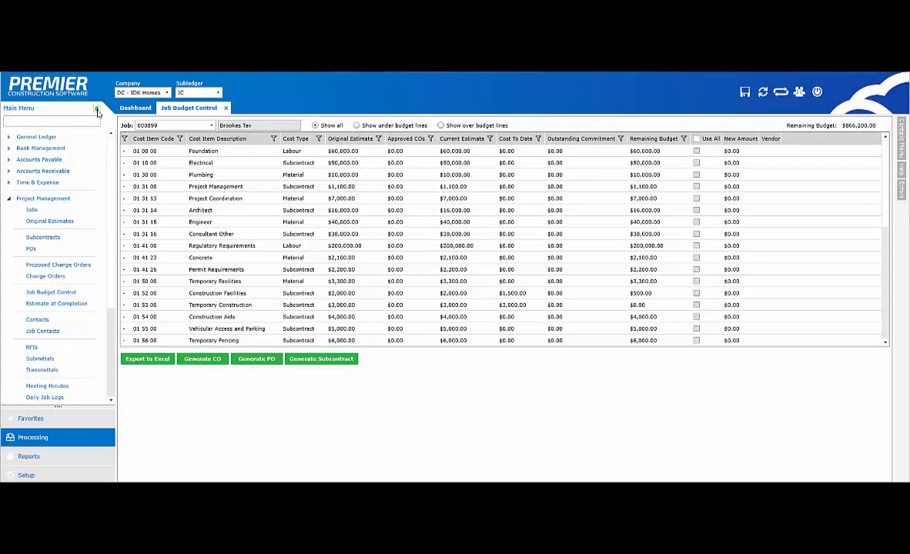
Step: Collapse the main menu, and move the Cost Item Description column behind Cost Type and back in front of it
click(96, 110)
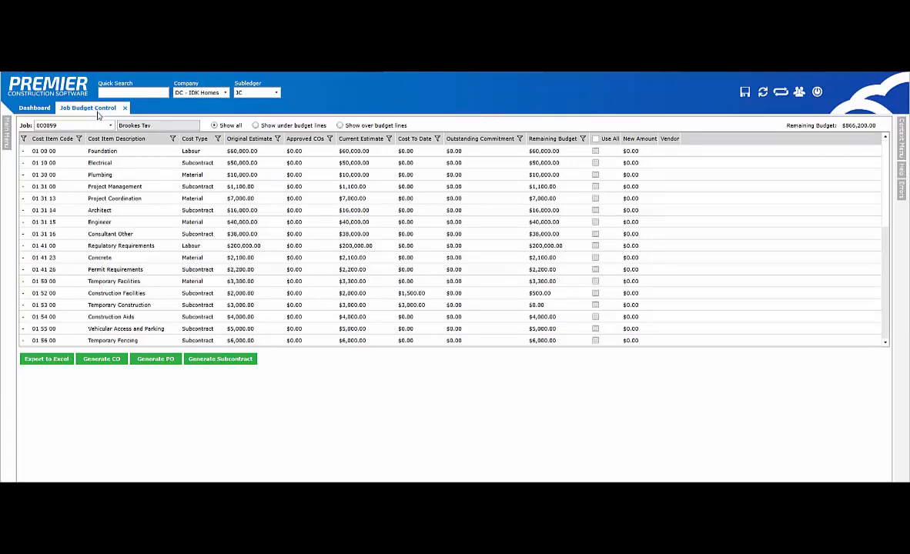
drag(84, 139, 258, 140)
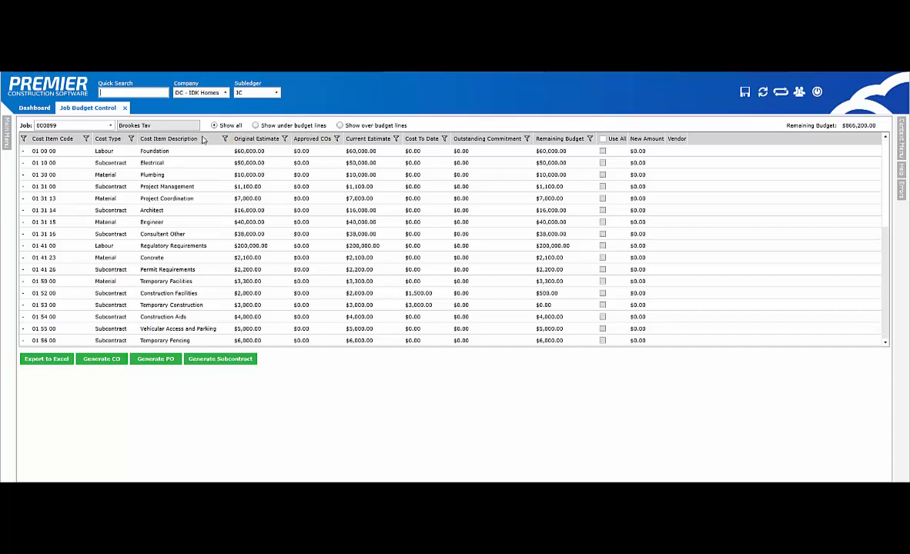
drag(188, 139, 103, 142)
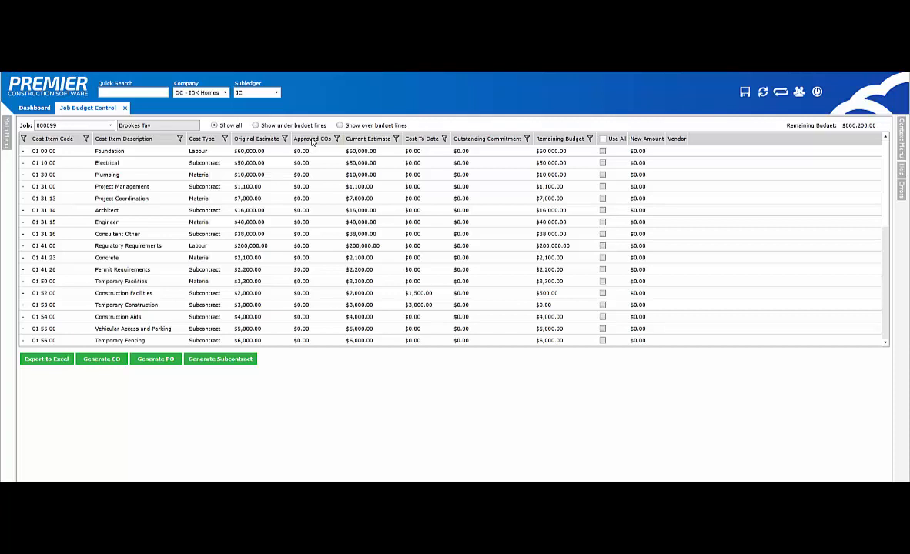
Step: Filter the budget lines by cost type to show only Subcontract items
click(225, 140)
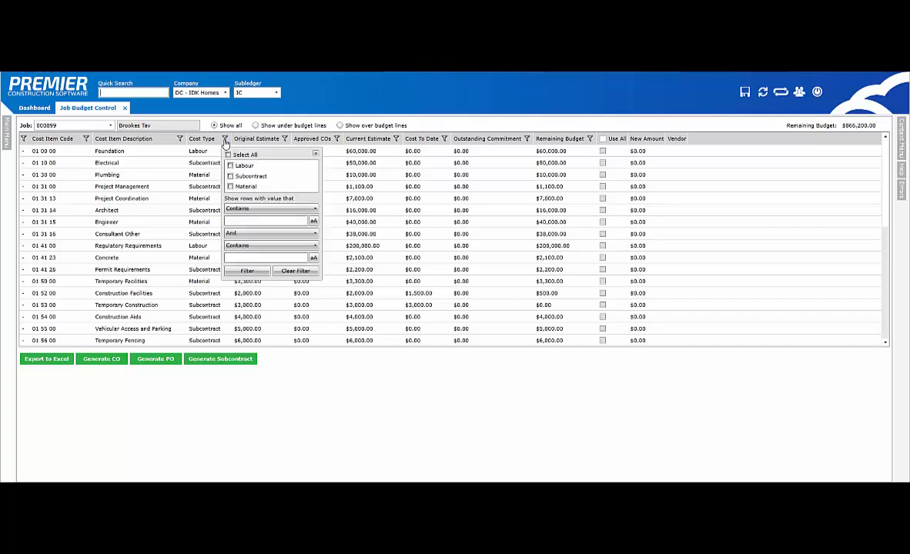
click(230, 176)
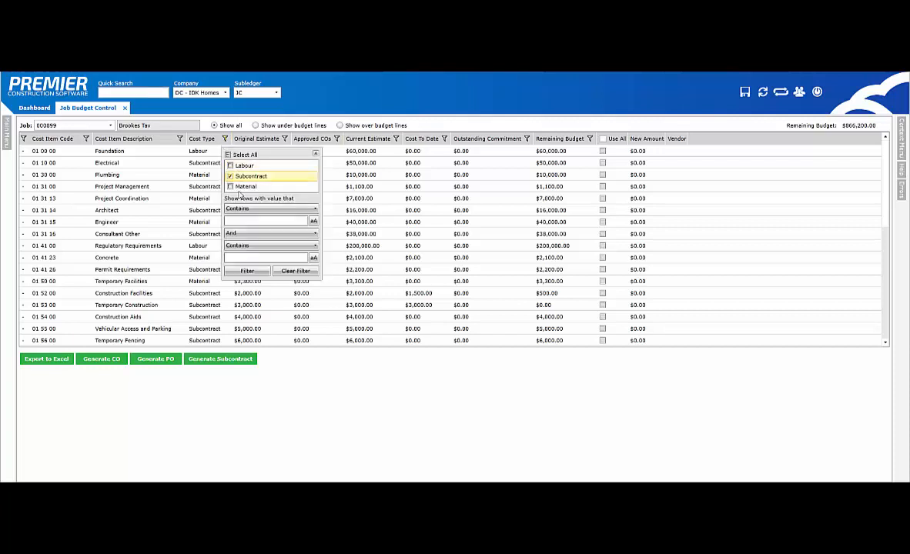
click(246, 271)
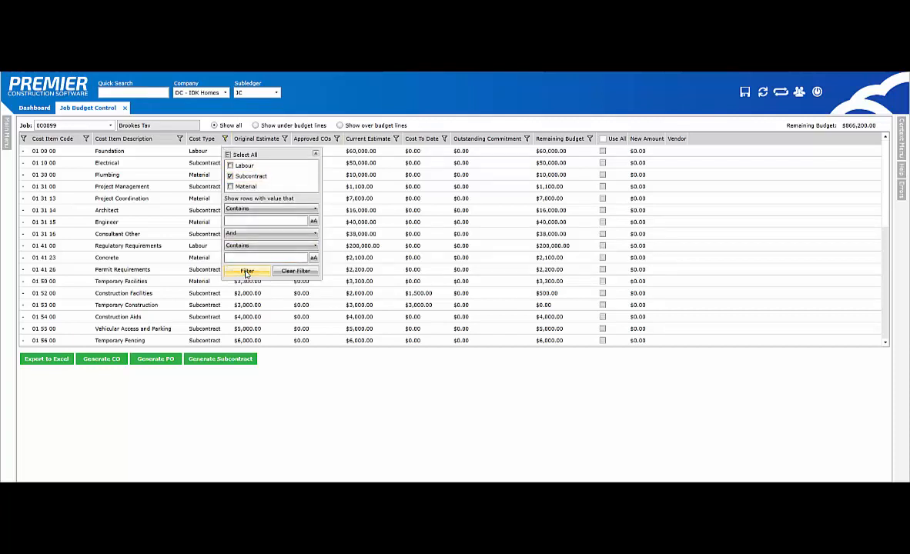
click(316, 154)
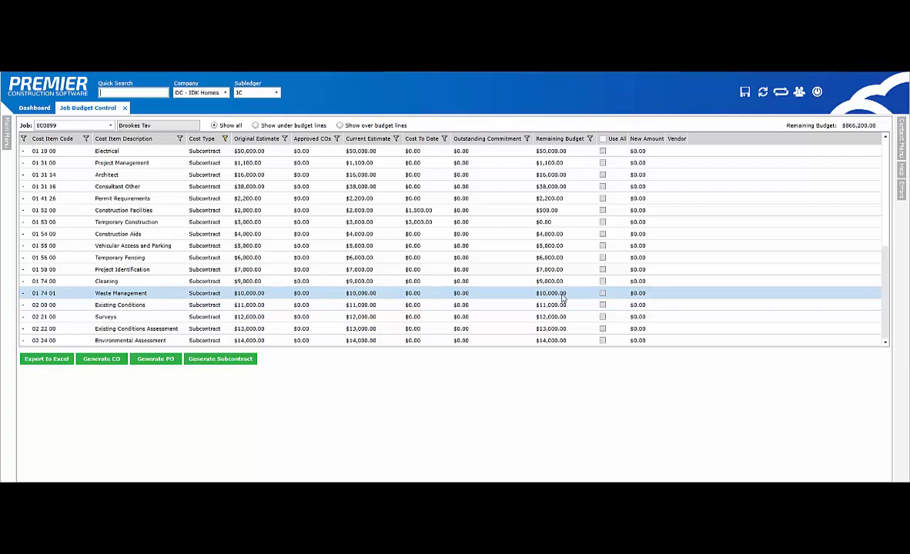
Step: Use the full remaining budget of the Waste Management line and assign Abcon Subcontracts as its vendor
click(603, 294)
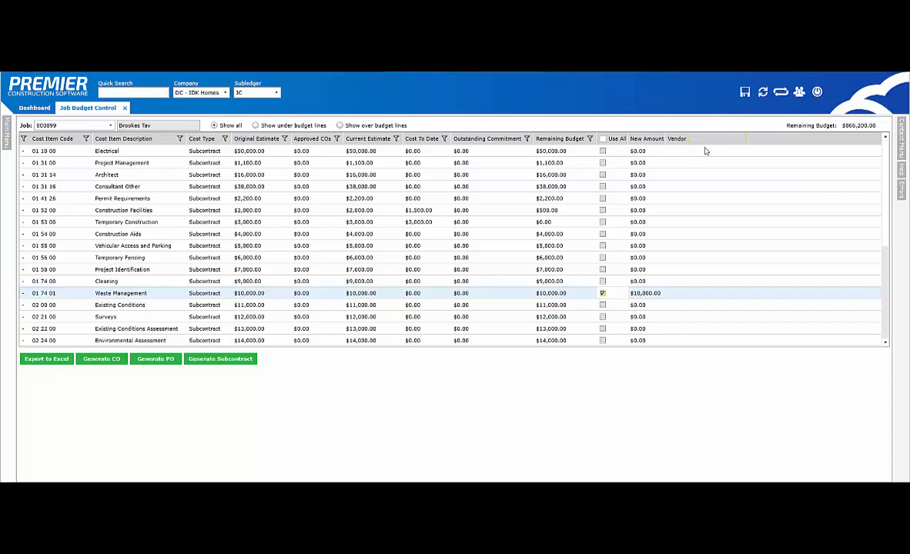
click(740, 294)
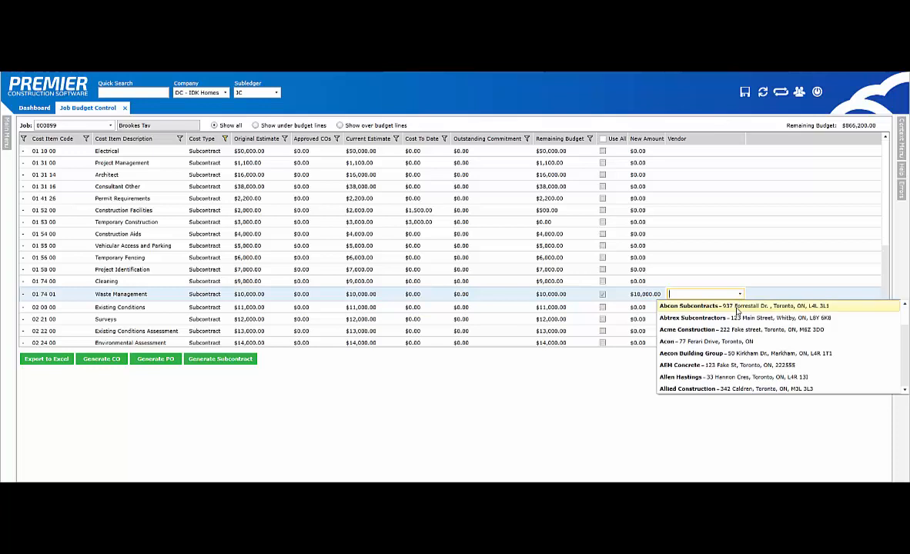
click(738, 307)
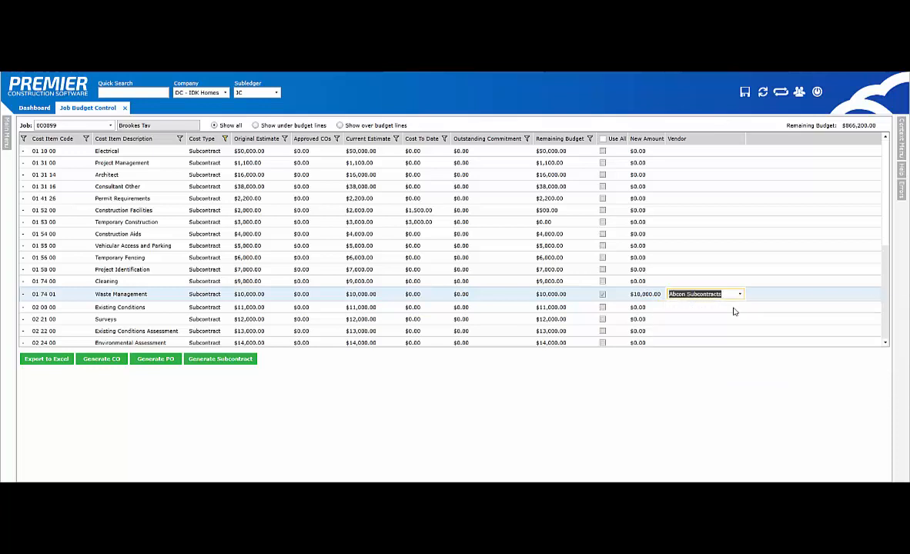
Step: Include the Existing Conditions line with a new amount of $5,000.00 and vendor Abtrex Subcontractors
click(603, 308)
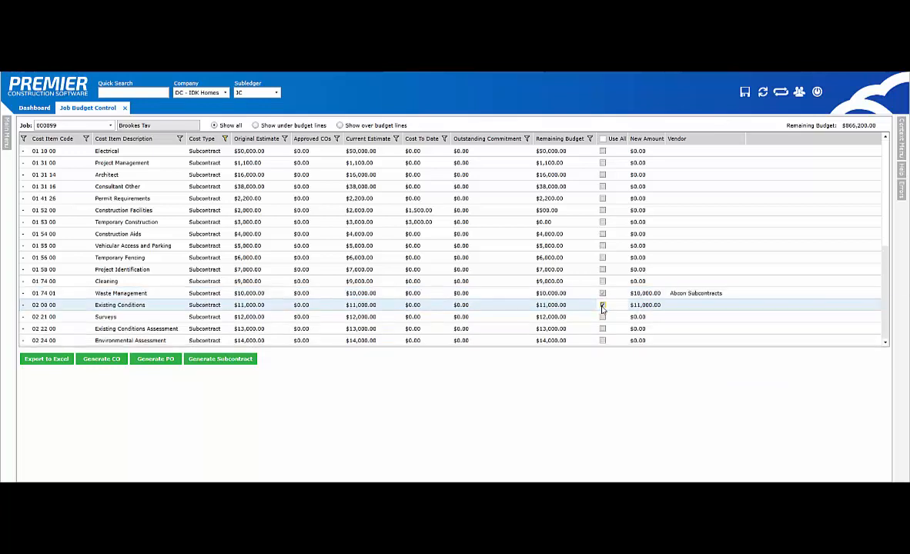
text(5000)
key(Tab)
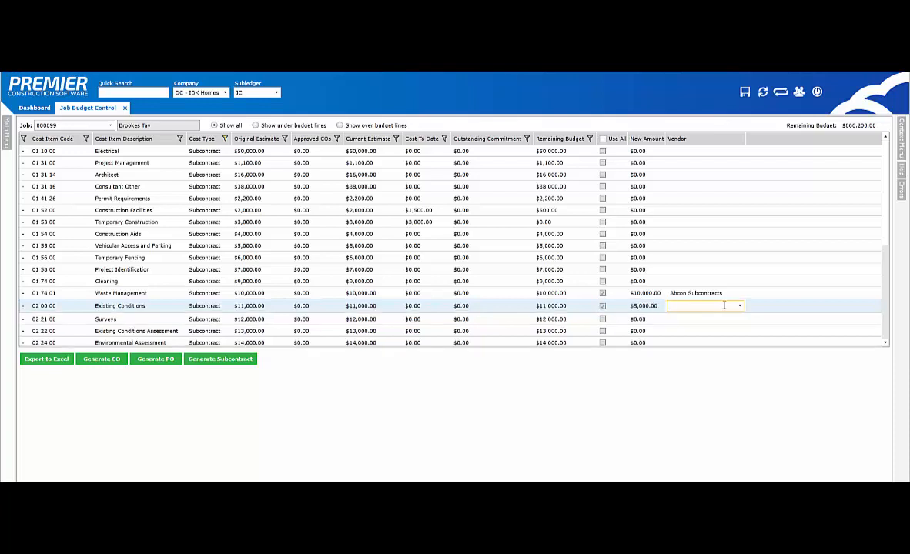
click(740, 306)
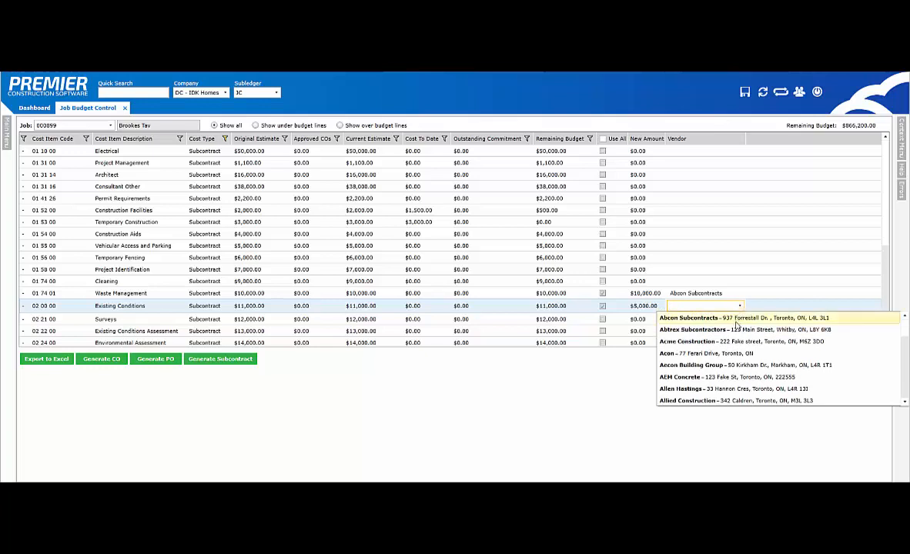
click(735, 331)
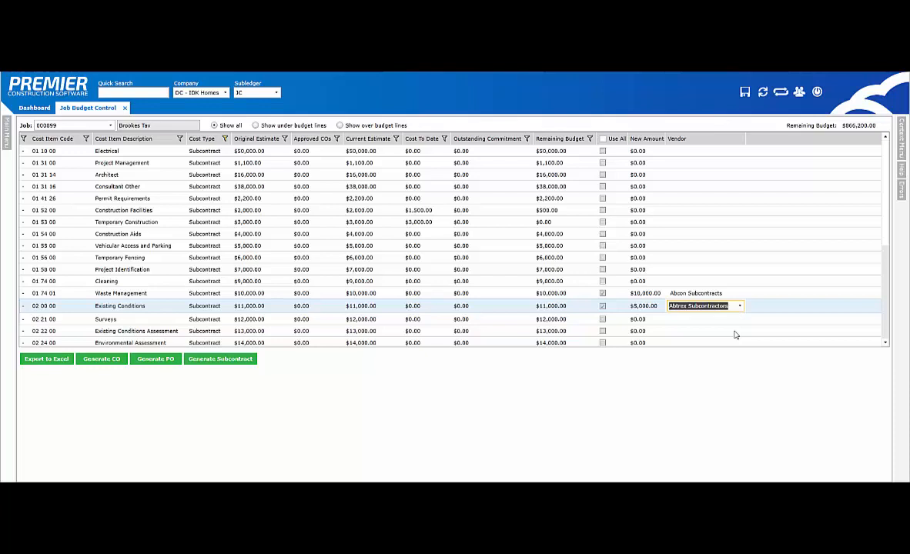
Step: Include the Cleaning line with a new amount of $15,000.00, accept going over budget, and assign vendor Abcon Subcontracts
click(603, 281)
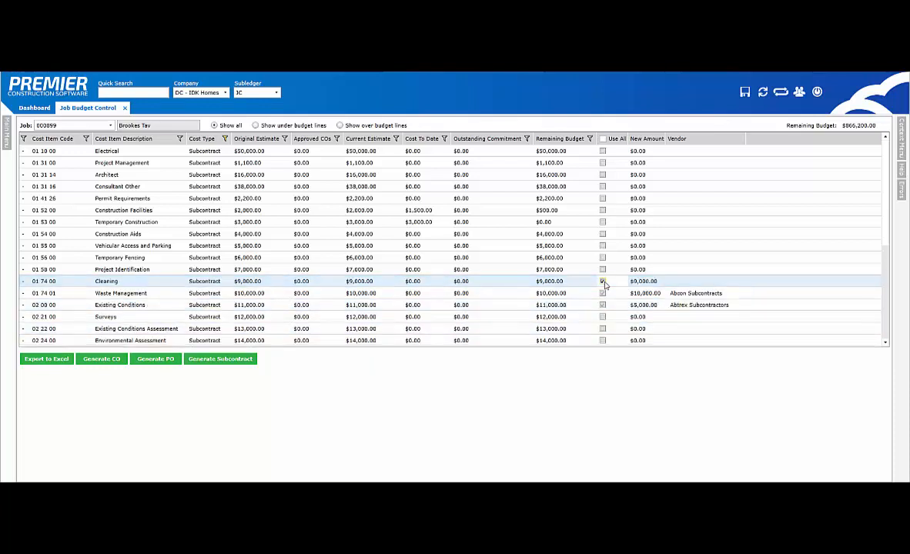
click(655, 282)
text(15000)
key(Return)
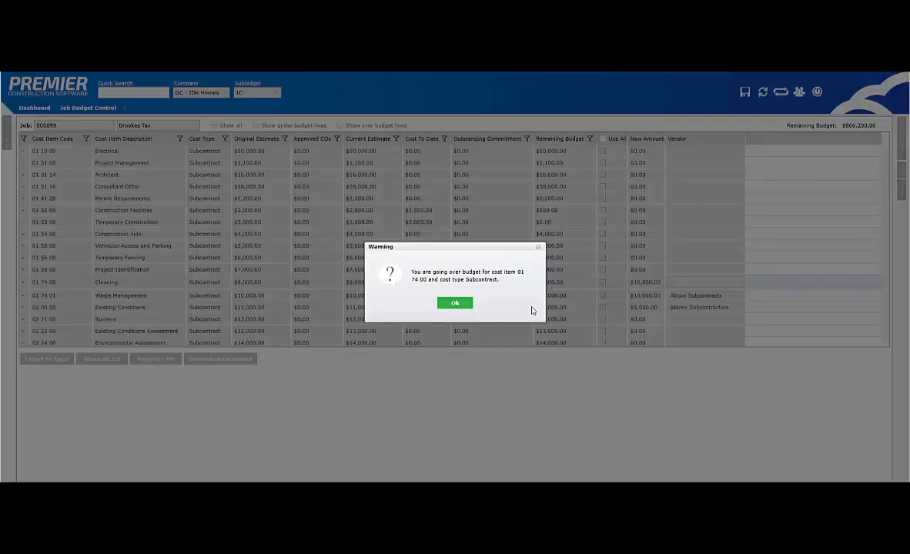
click(455, 304)
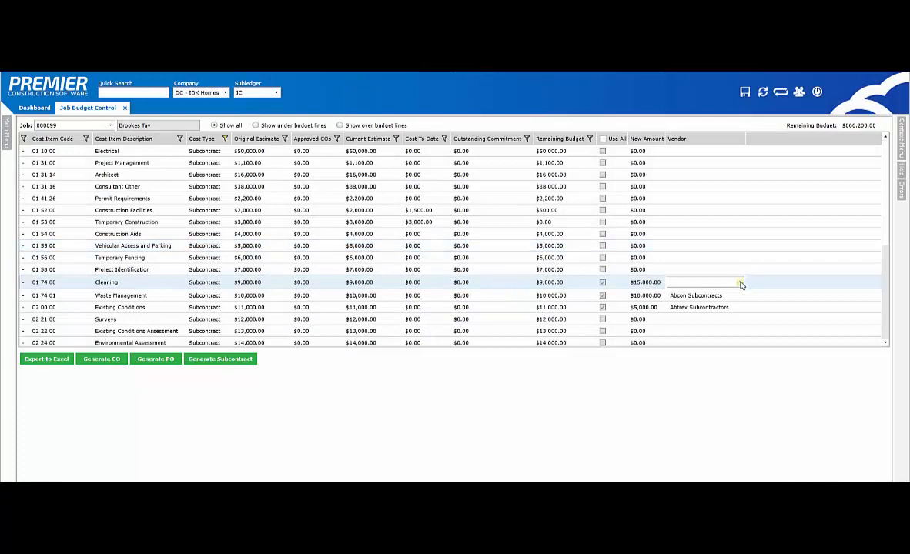
click(739, 283)
scroll(739, 308, up, 1)
click(733, 292)
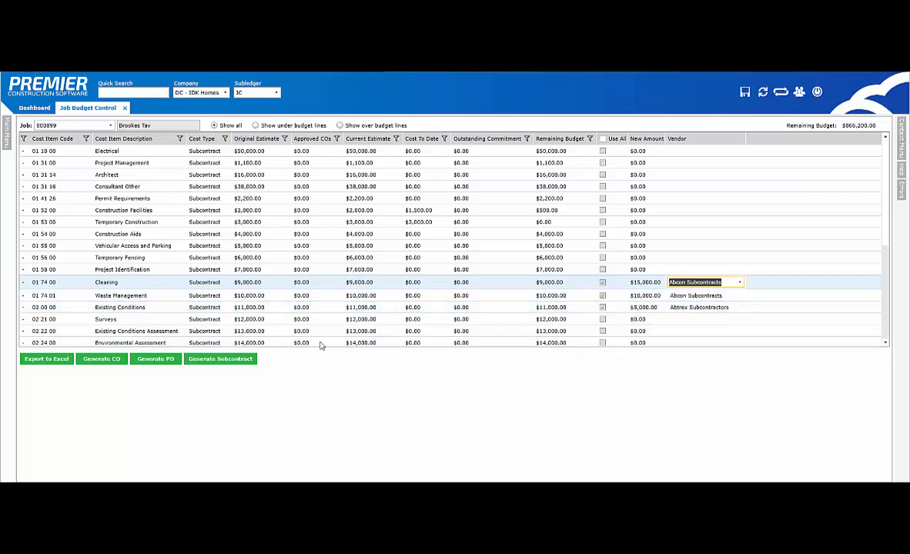
Step: Generate subcontracts from the selected budget lines and filter the subcontract list to PENDING status
click(230, 360)
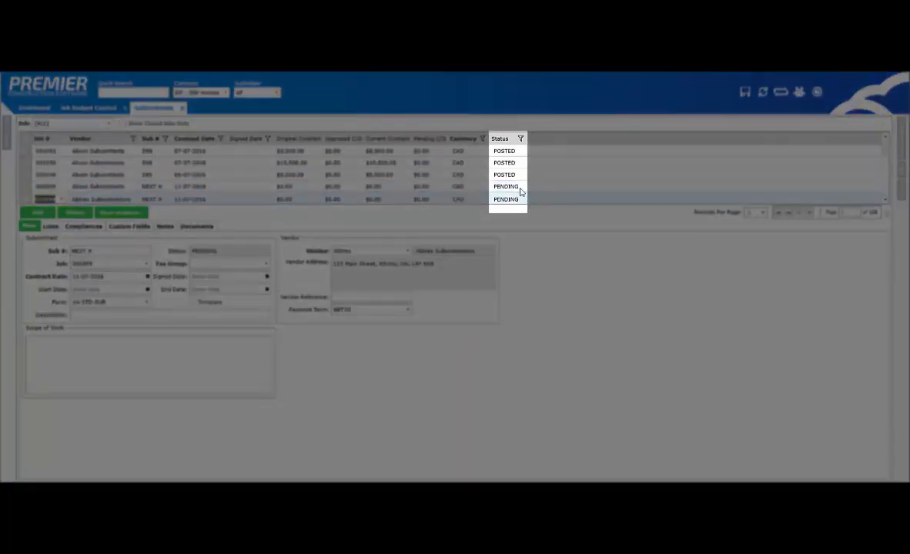
click(516, 138)
click(522, 139)
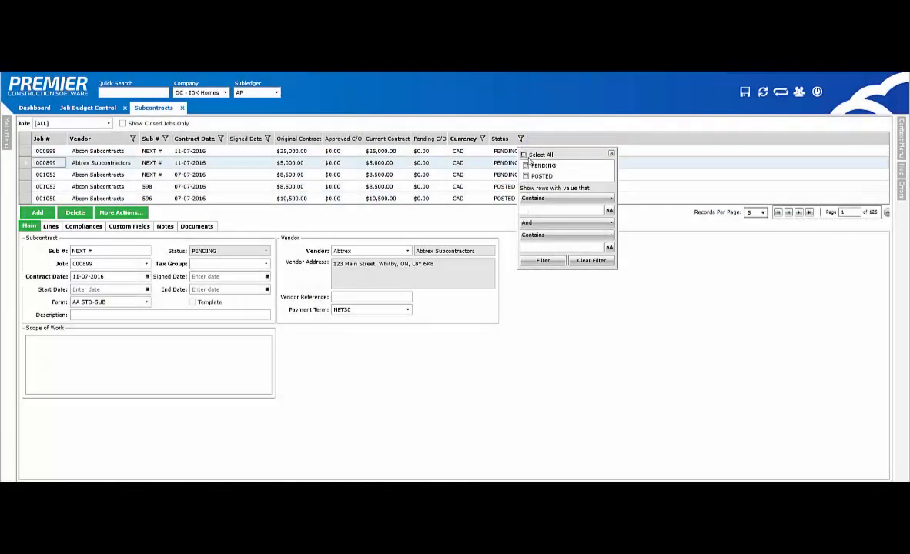
click(526, 166)
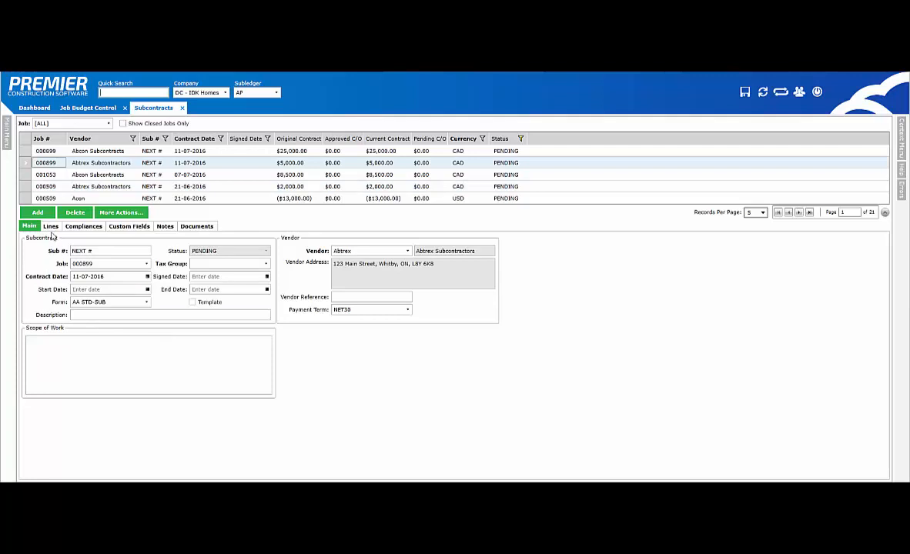
Step: Enter "Section 1b" as the scope of work and "Cleaning" as the description of the Abtrex subcontract
click(51, 355)
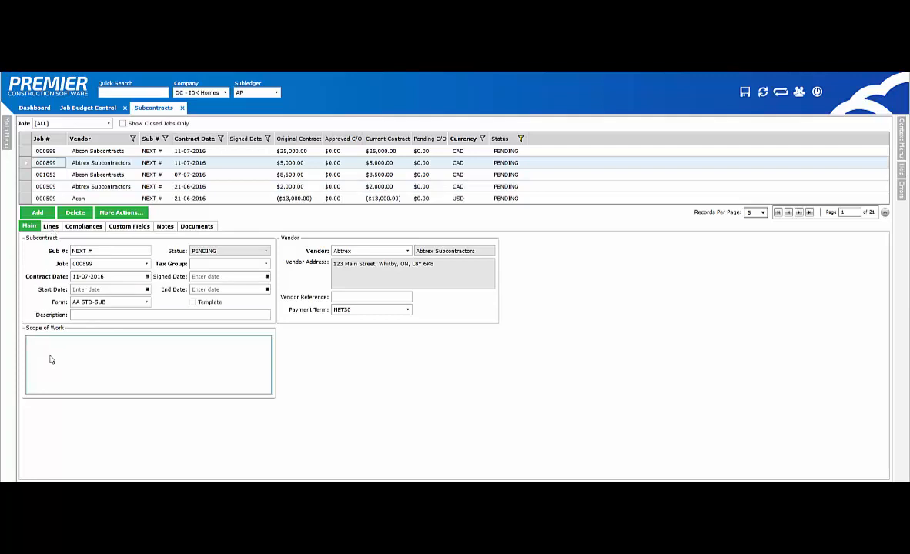
text(Section 1b)
click(97, 316)
text(Cleaning)
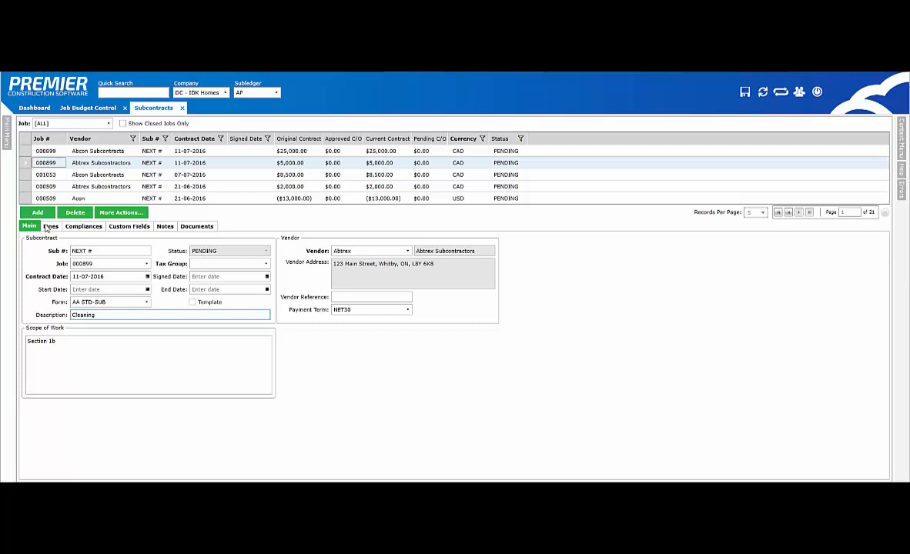
Step: Review the Abtrex subcontract's line item and the cost type and cost item choices in its distribution
click(49, 227)
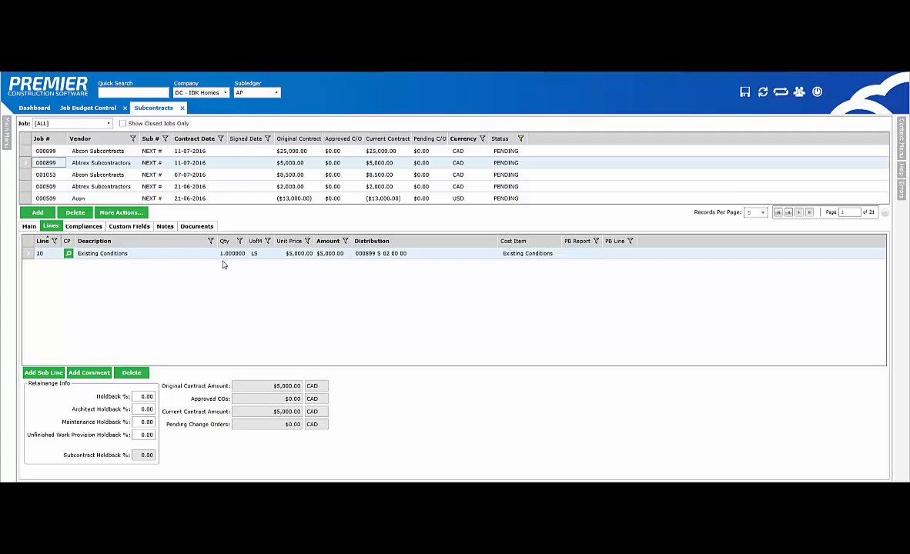
click(386, 256)
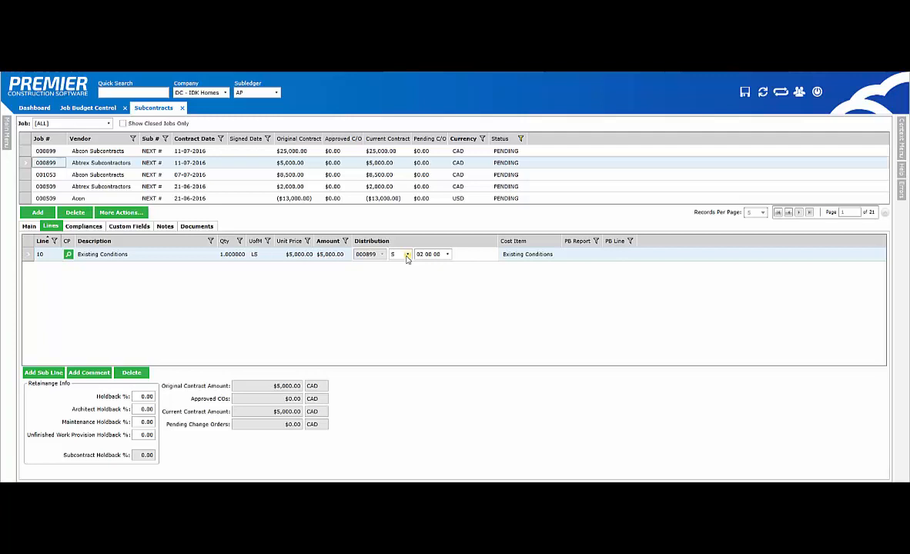
click(407, 257)
click(407, 256)
click(446, 255)
click(446, 257)
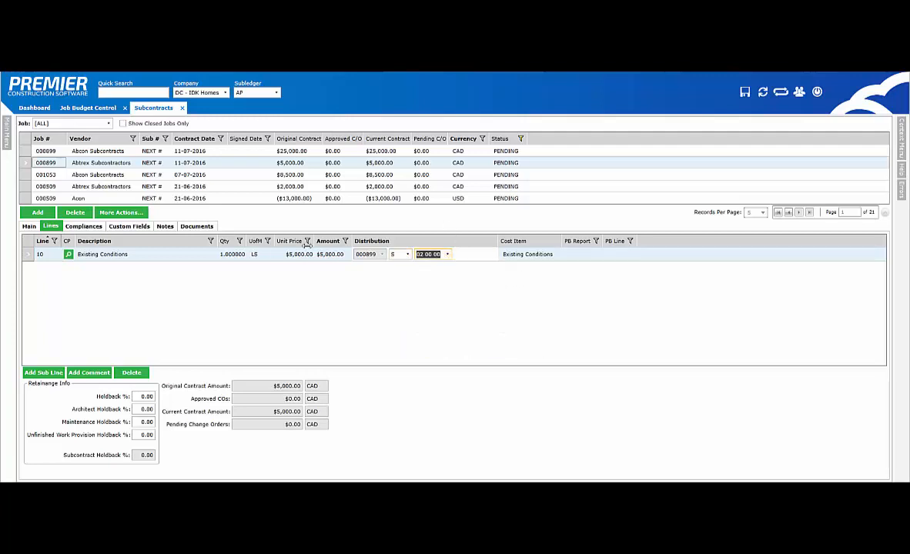
click(423, 286)
Step: Set the Abtrex subcontract's holdback to 10.00%
click(141, 398)
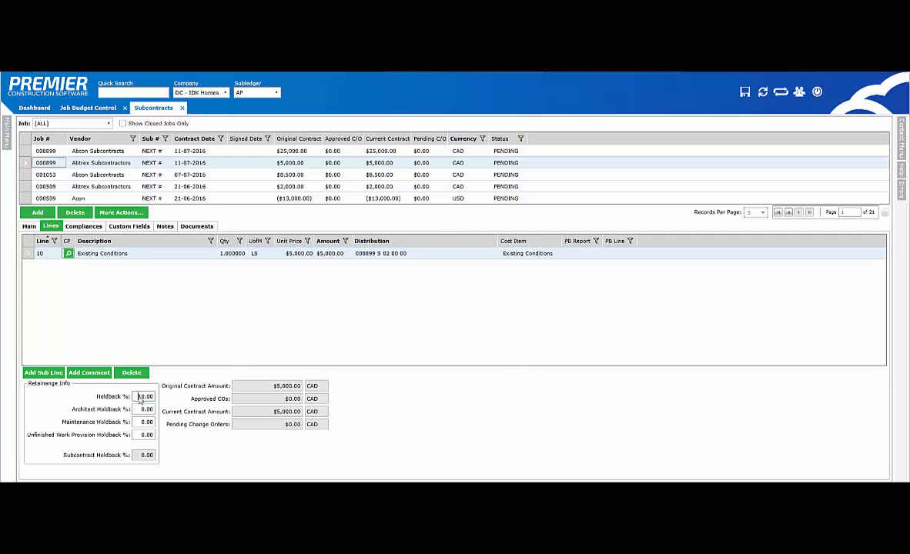
drag(140, 397, 157, 398)
key(Tab)
Step: Look up the default holdback percentage in the Jobs billing settings, close Jobs and return to the Abtrex subcontract
click(133, 95)
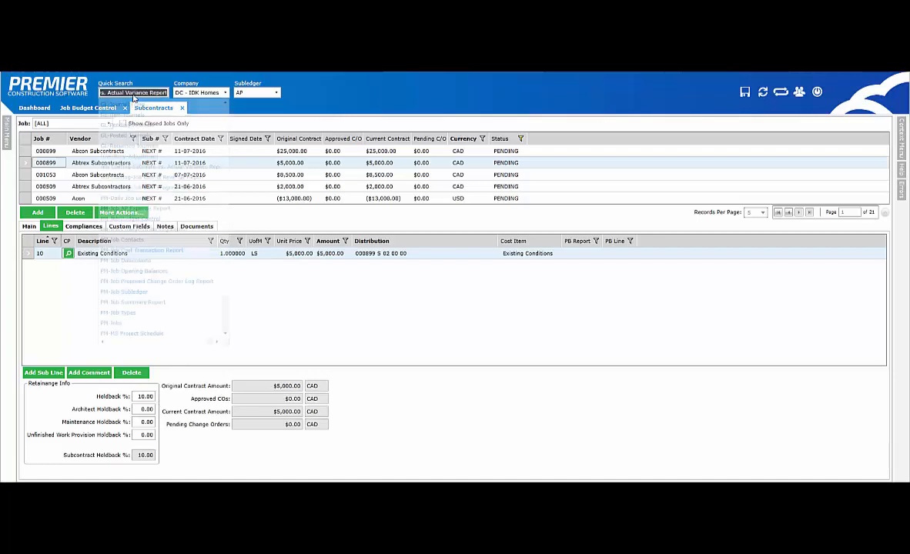
text(jobs)
key(Down)
key(Return)
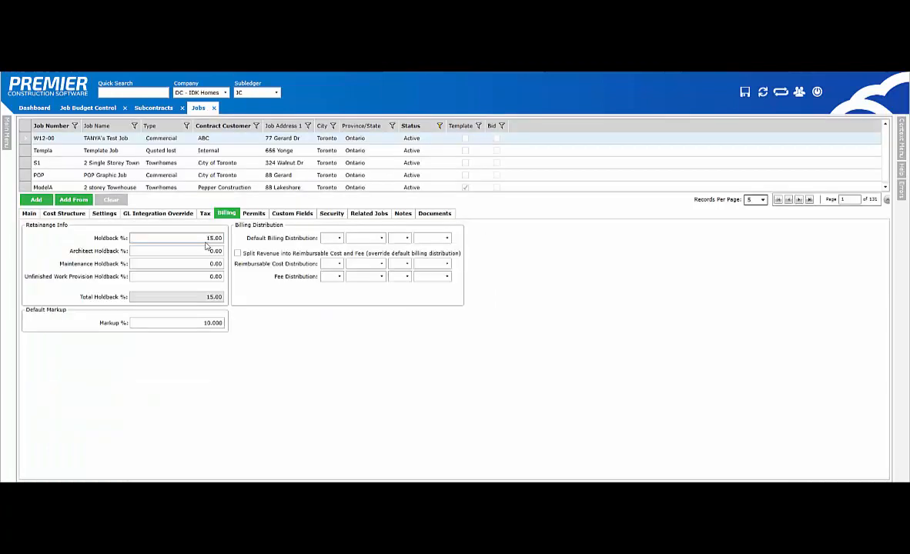
click(221, 239)
click(209, 239)
click(214, 107)
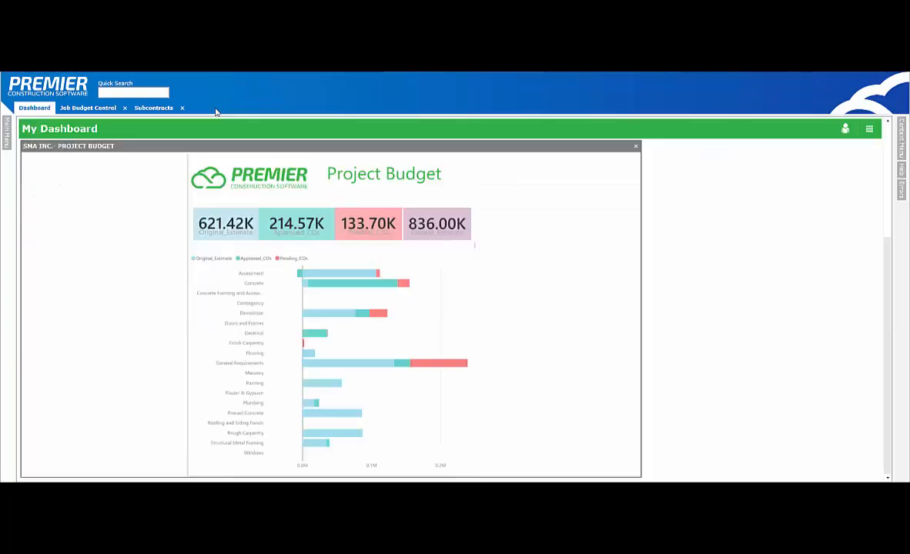
click(165, 109)
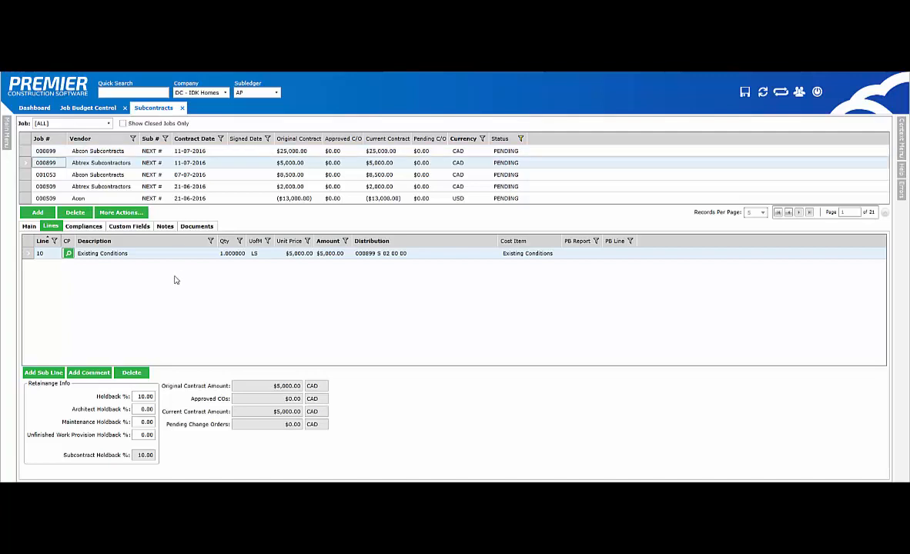
Step: Mark the Lien Waiver, Final Lien Waiver, Insurance and Worker's Comp Certificate compliances of the Abtrex subcontract as received
click(85, 226)
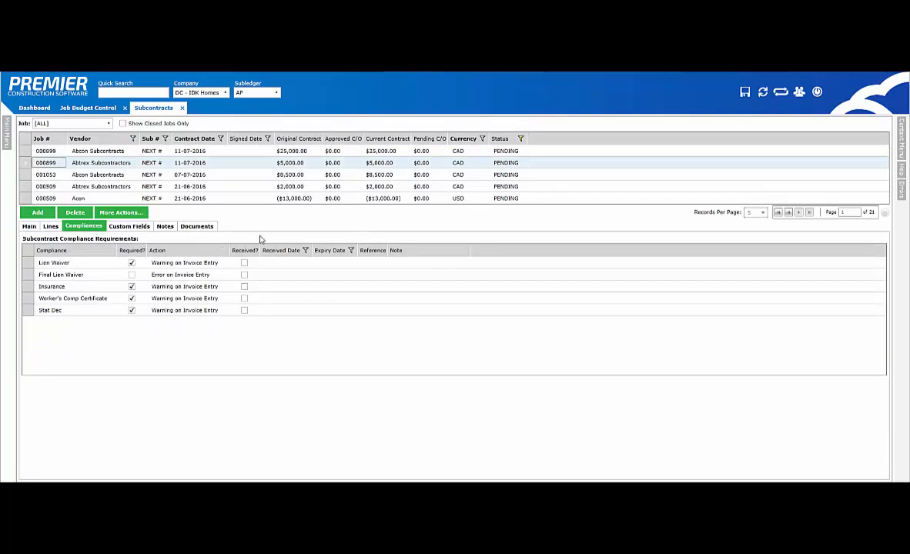
click(253, 267)
click(244, 263)
click(245, 274)
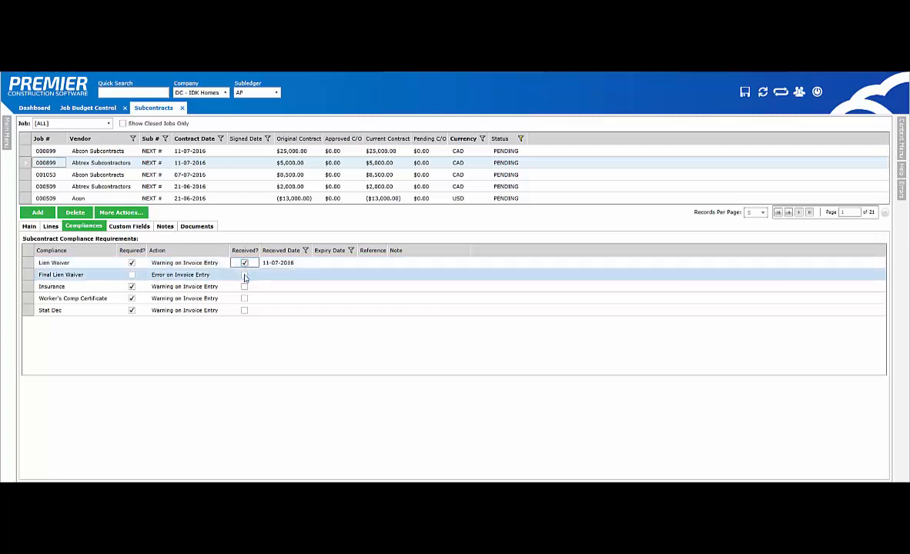
click(244, 274)
click(245, 286)
click(244, 286)
click(244, 298)
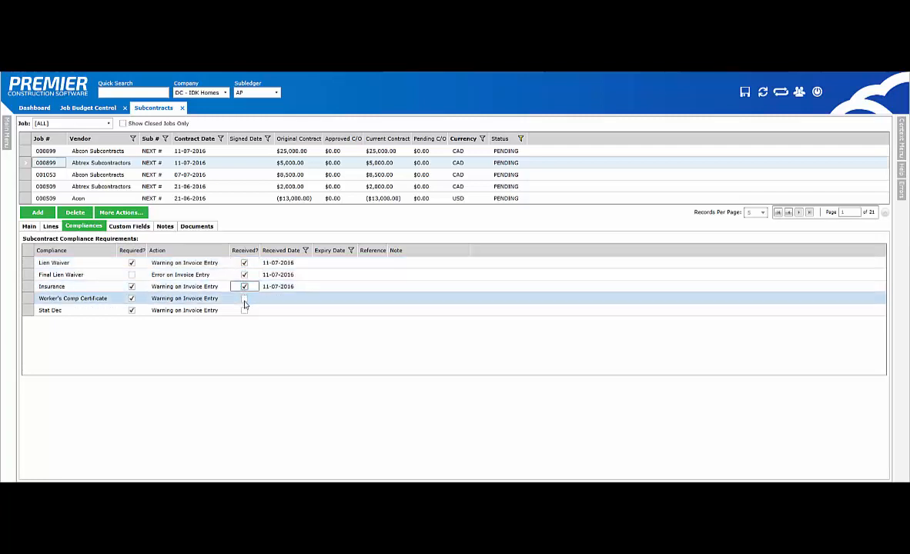
click(244, 298)
click(245, 312)
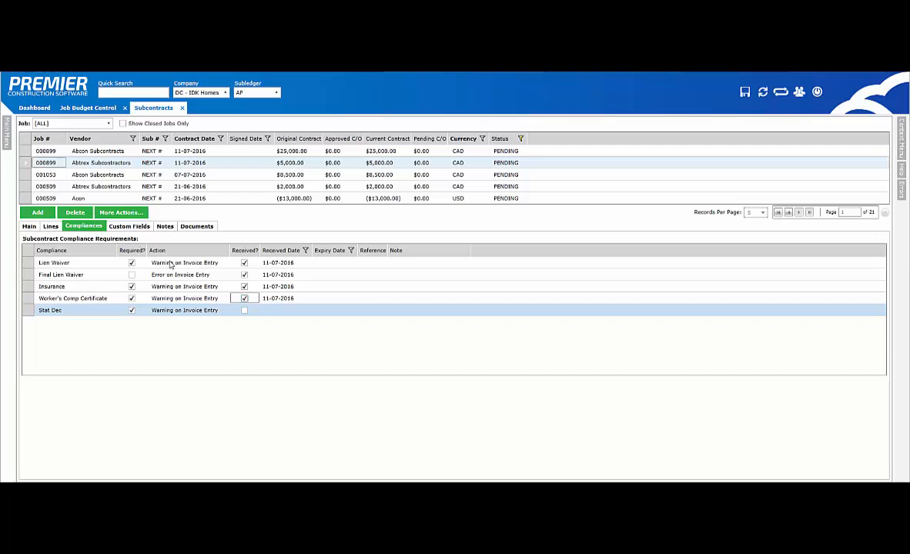
Step: Attach the CAD Drawings file from the 2016 Demos folder to the Abtrex subcontract with the document type Drawing
click(144, 228)
click(123, 243)
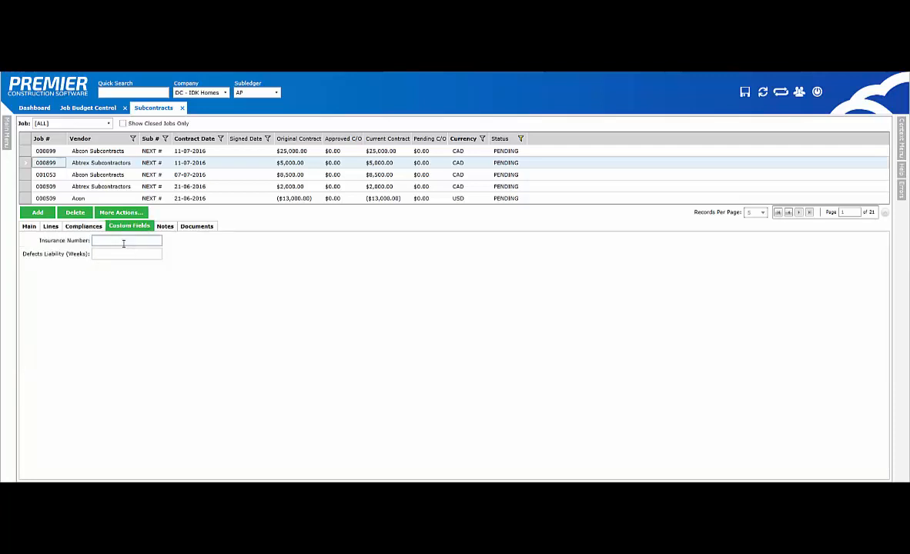
click(196, 227)
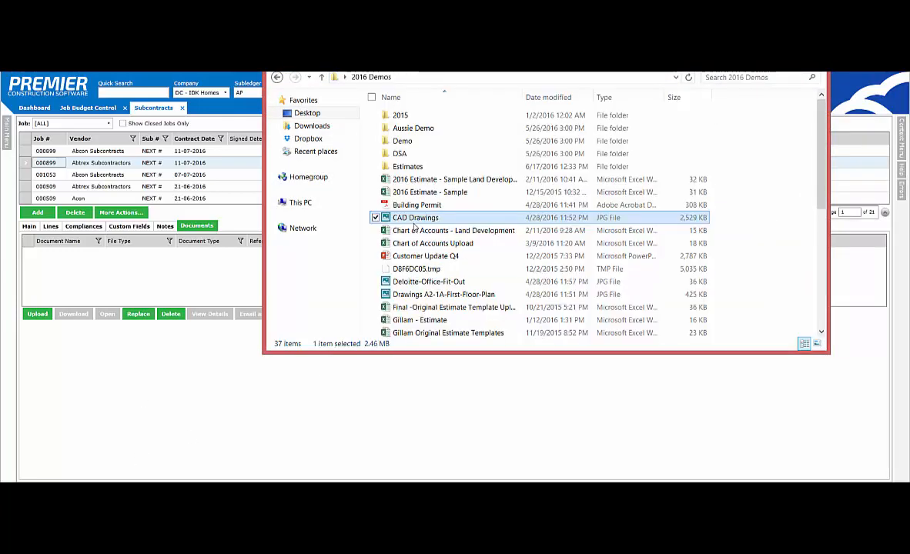
drag(414, 222, 174, 271)
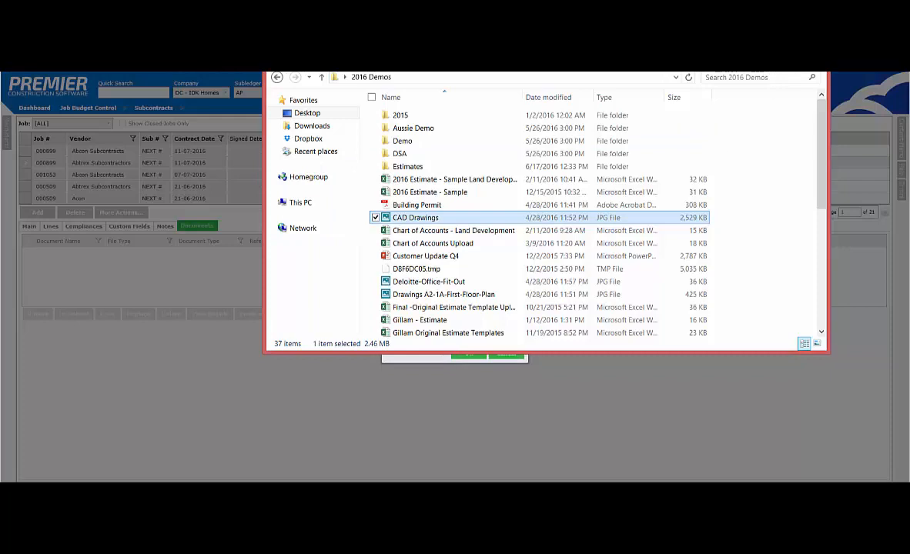
key(alt+Tab)
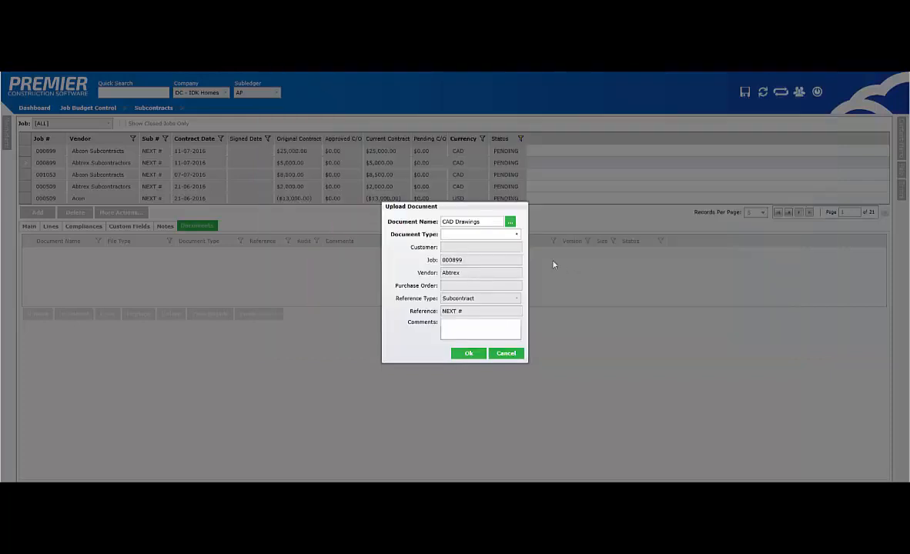
click(516, 235)
text(d)
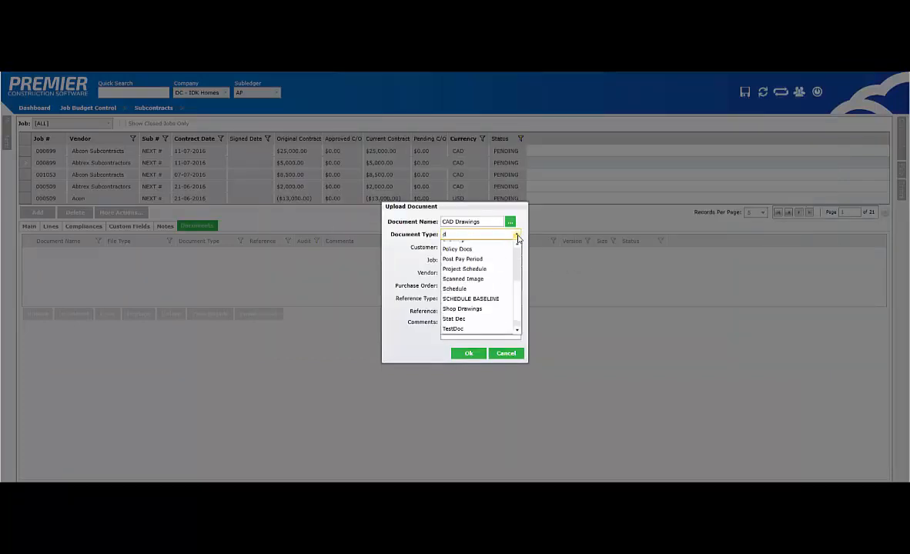
text(raw)
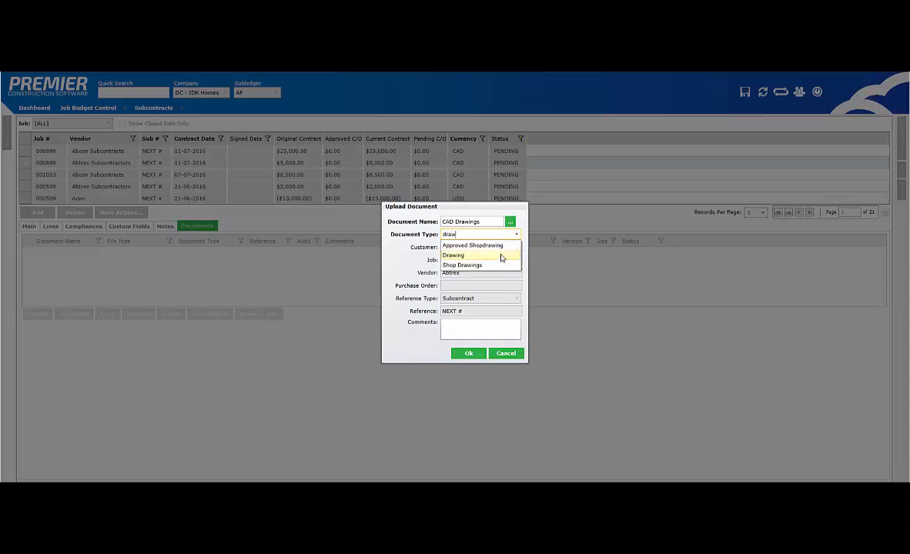
click(500, 255)
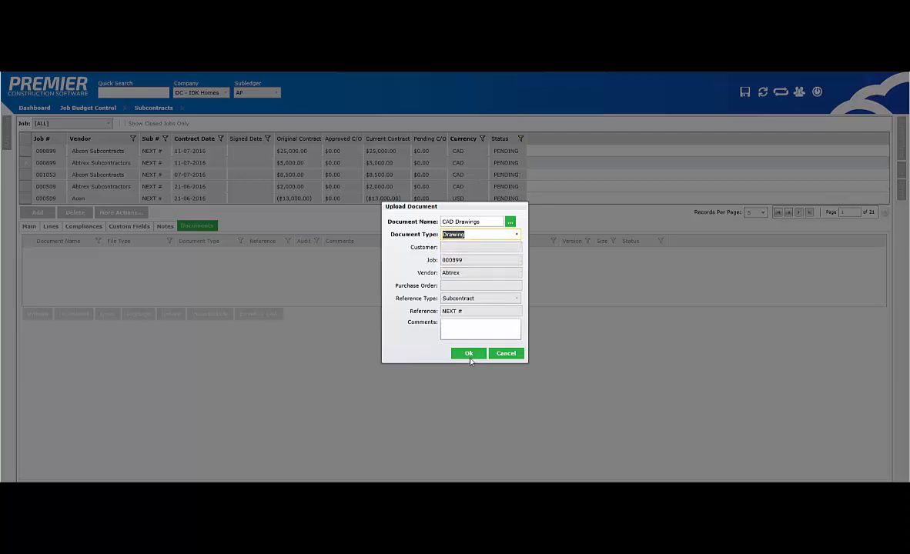
click(469, 359)
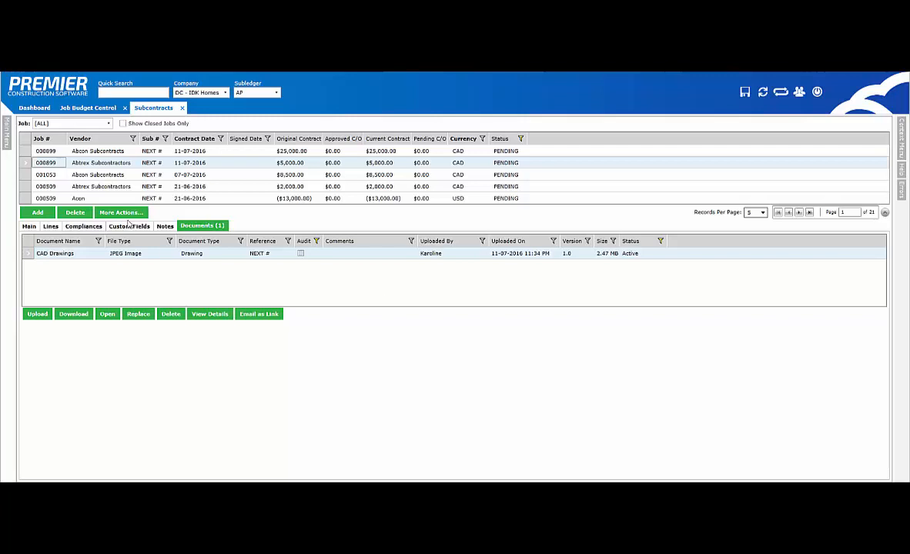
Step: Post the Abtrex subcontract for job 000899 and accept its audit report
click(125, 214)
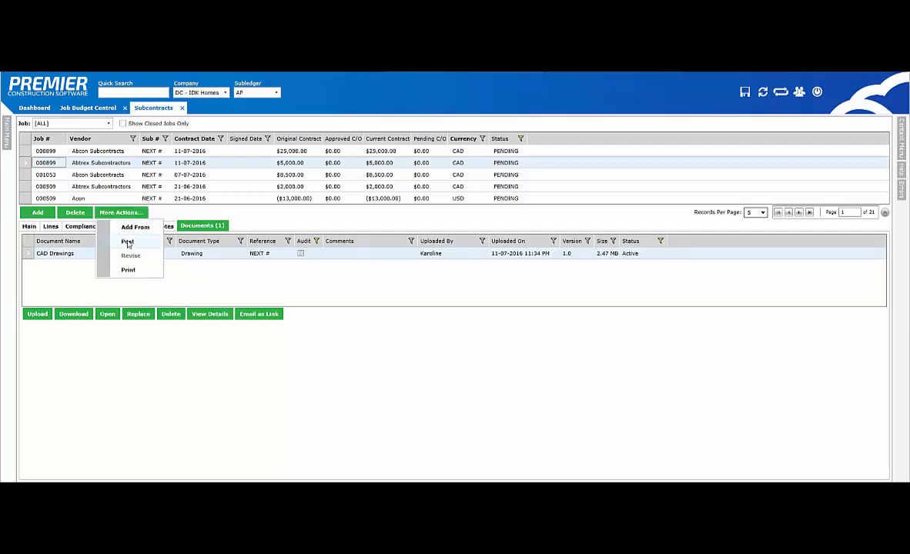
click(128, 243)
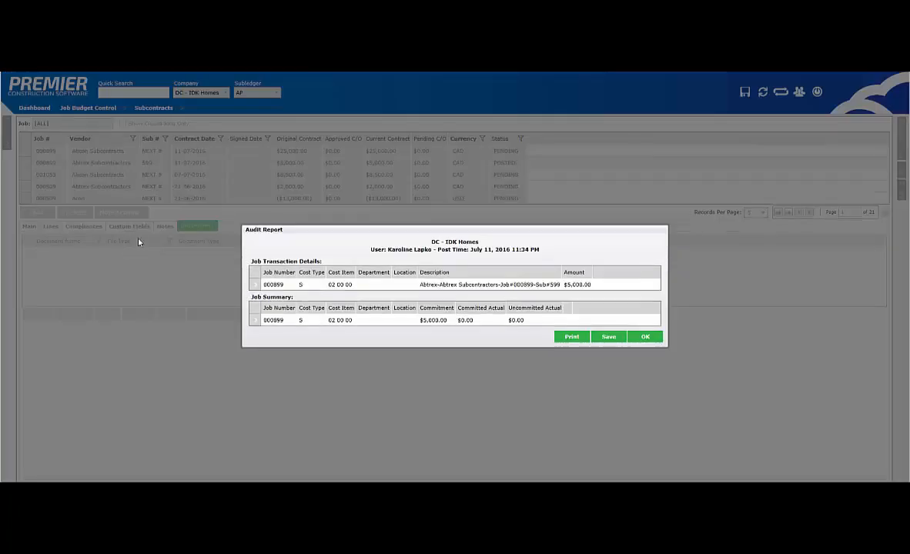
click(633, 339)
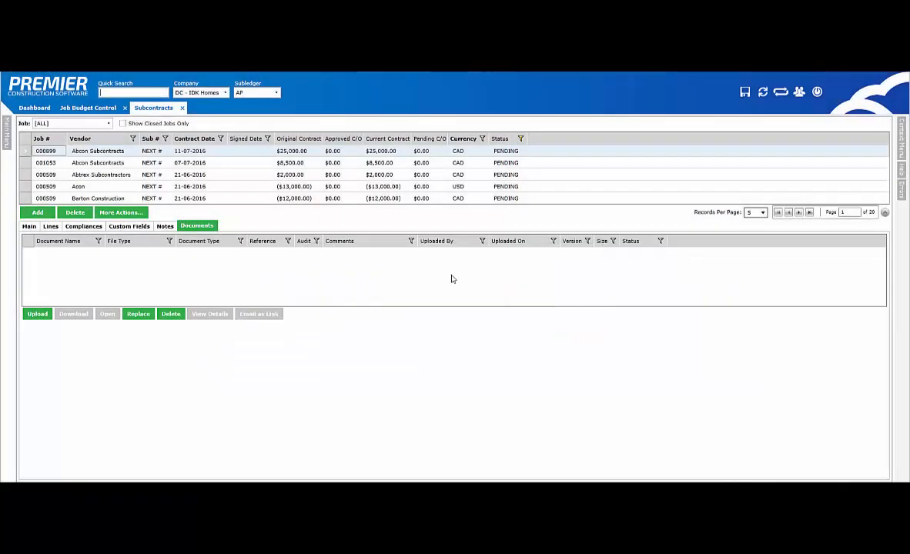
Step: Print the pending Abcon subcontract for job 000899 and read through the generated agreement
click(121, 213)
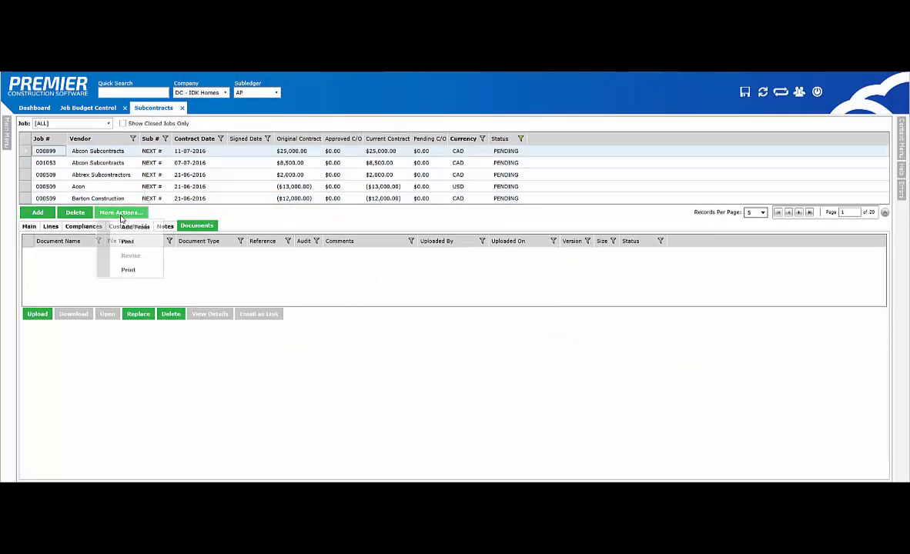
click(129, 270)
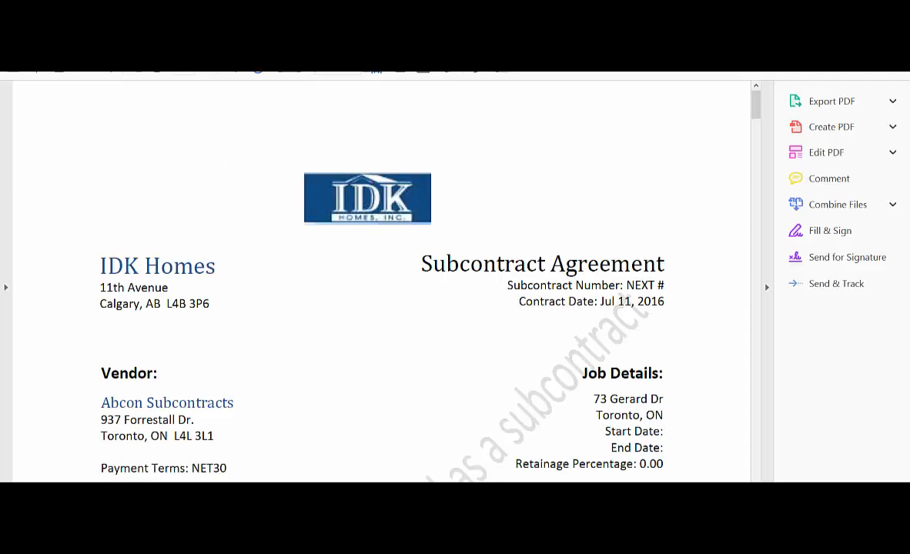
scroll(610, 162, down, 3)
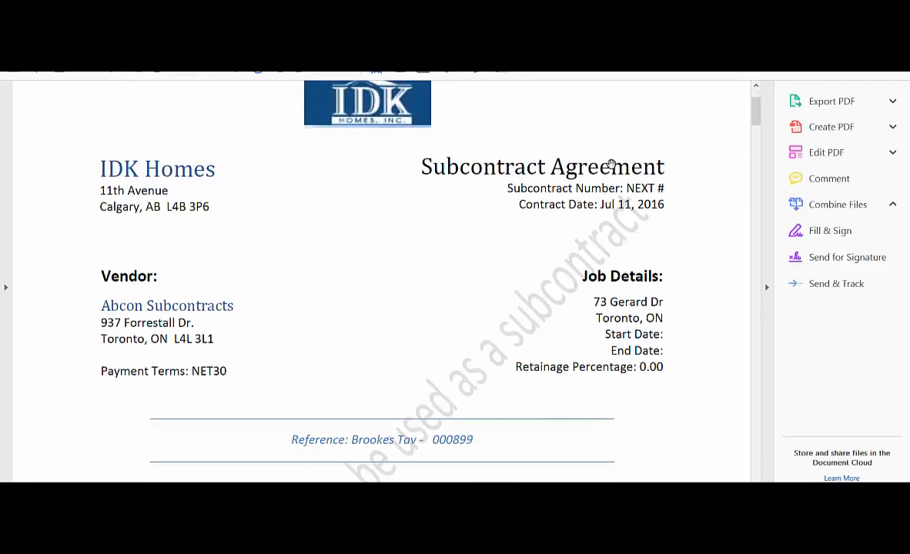
scroll(611, 163, down, 8)
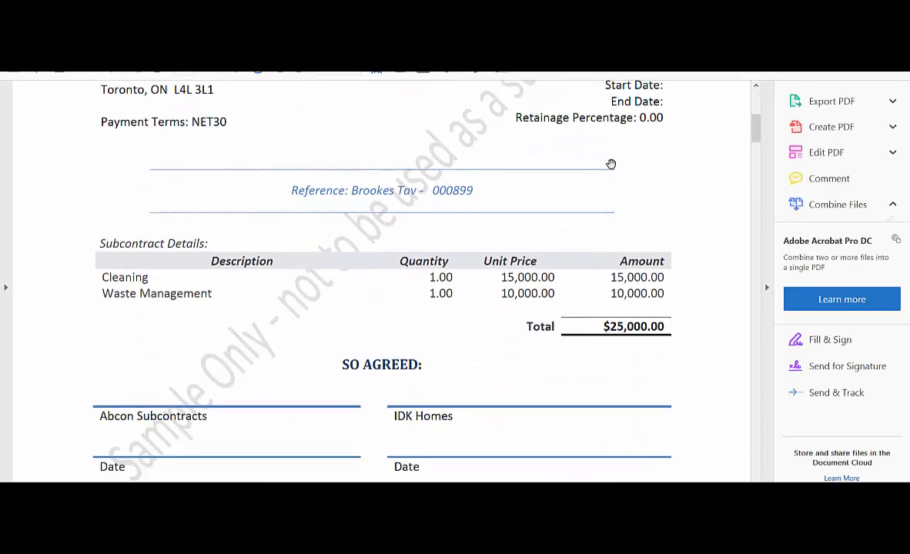
scroll(611, 163, down, 12)
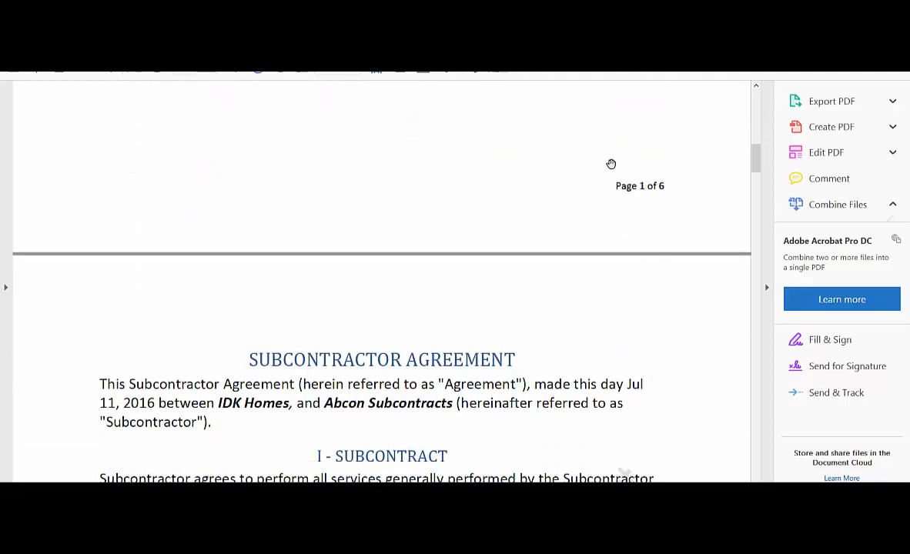
scroll(610, 164, down, 12)
scroll(610, 164, down, 20)
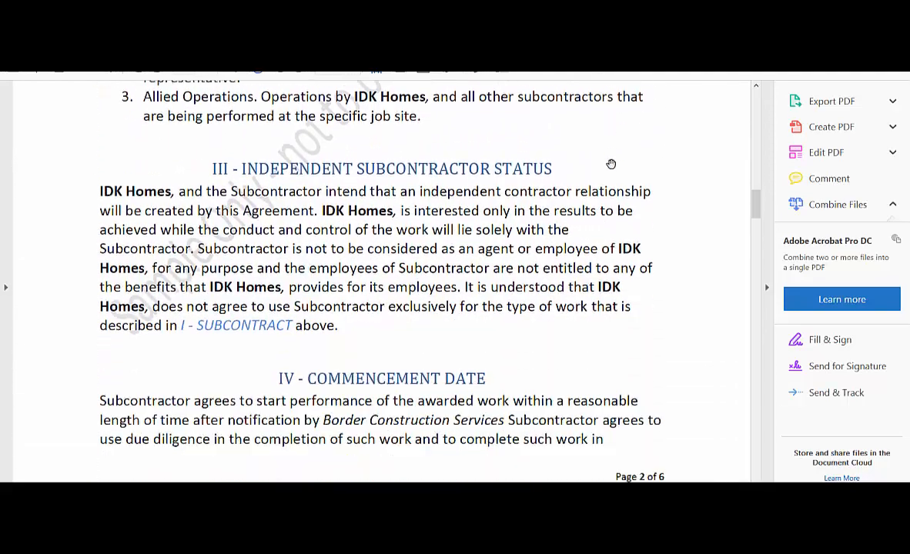
scroll(611, 163, down, 20)
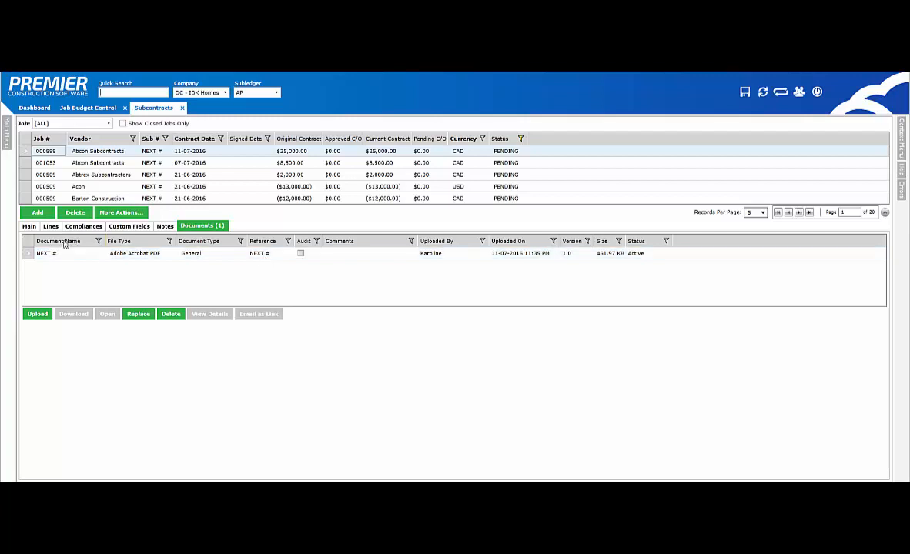
Step: Post the Abcon subcontract for job 000899 and accept its audit report
click(29, 225)
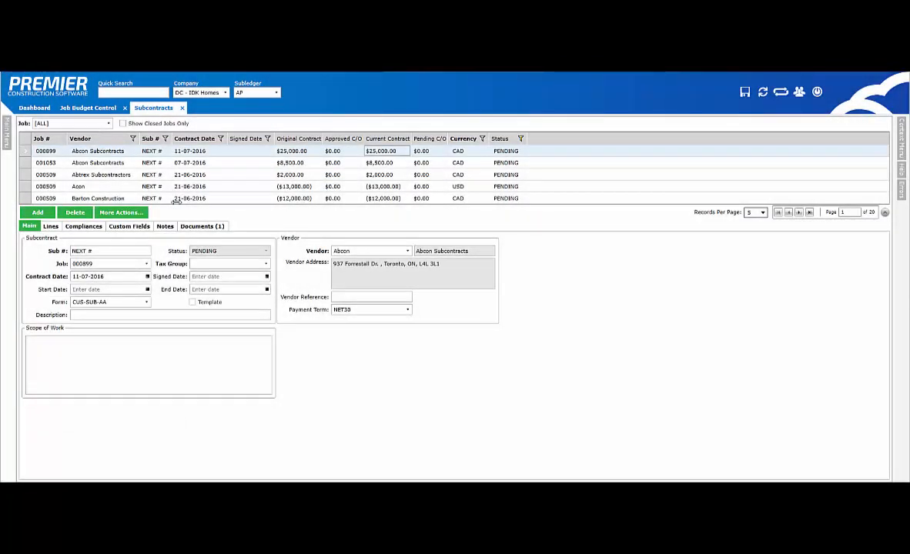
click(129, 214)
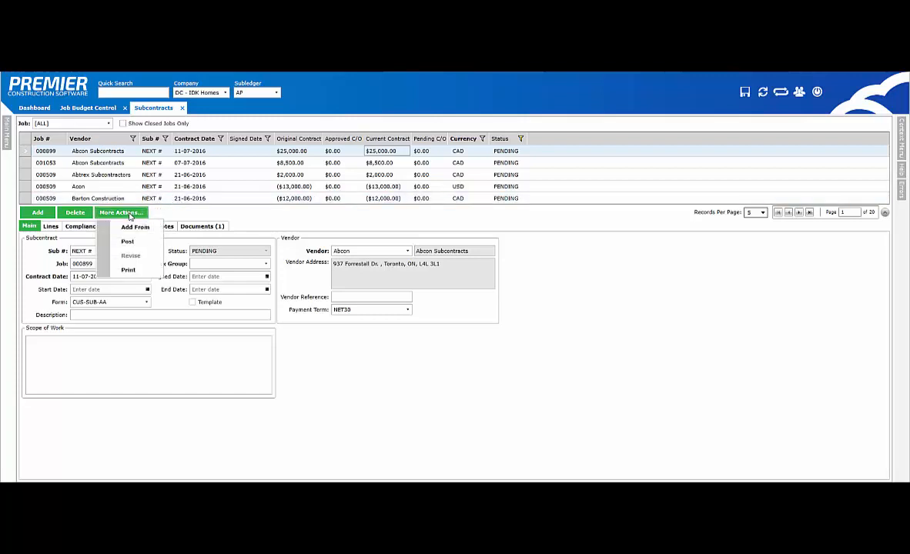
click(127, 244)
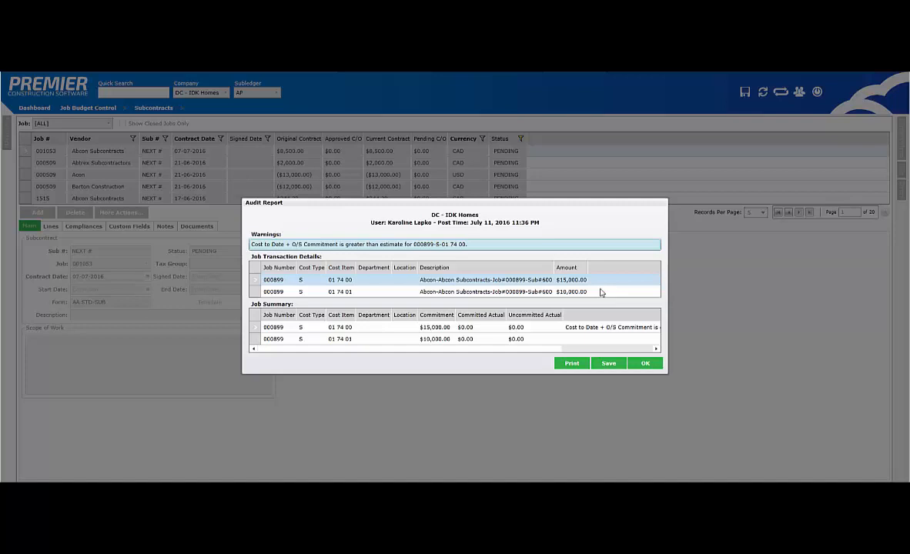
click(645, 364)
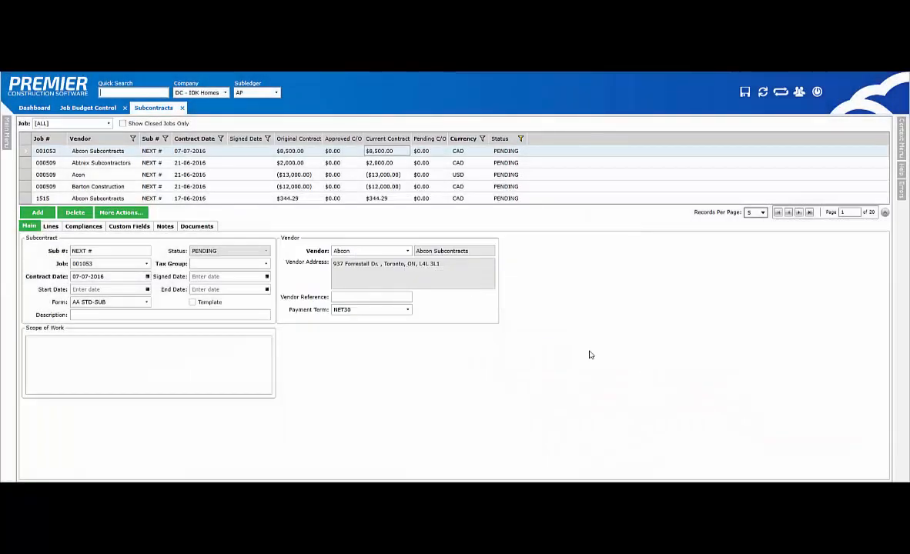
Step: Print the Abcon subcontract agreement for job 001053 and check the copy stored among its documents
click(134, 214)
click(129, 269)
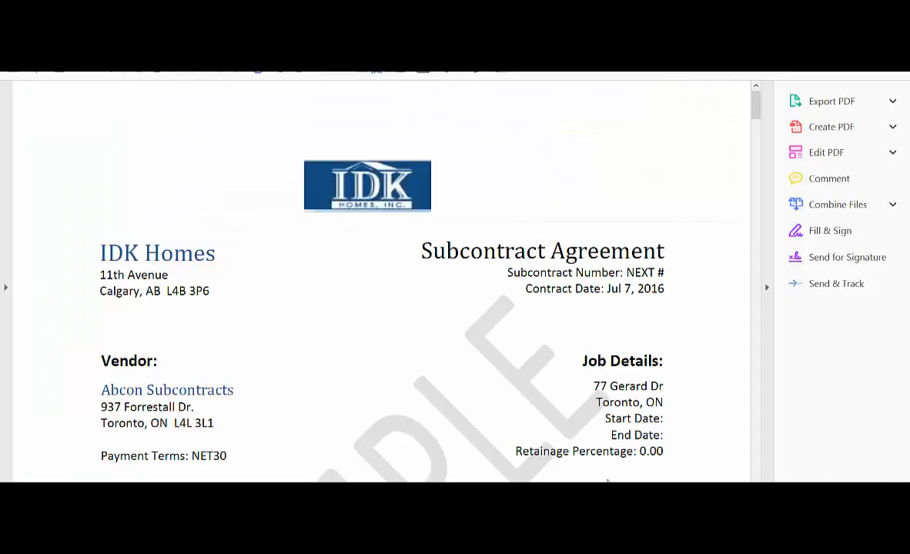
scroll(607, 480, down, 5)
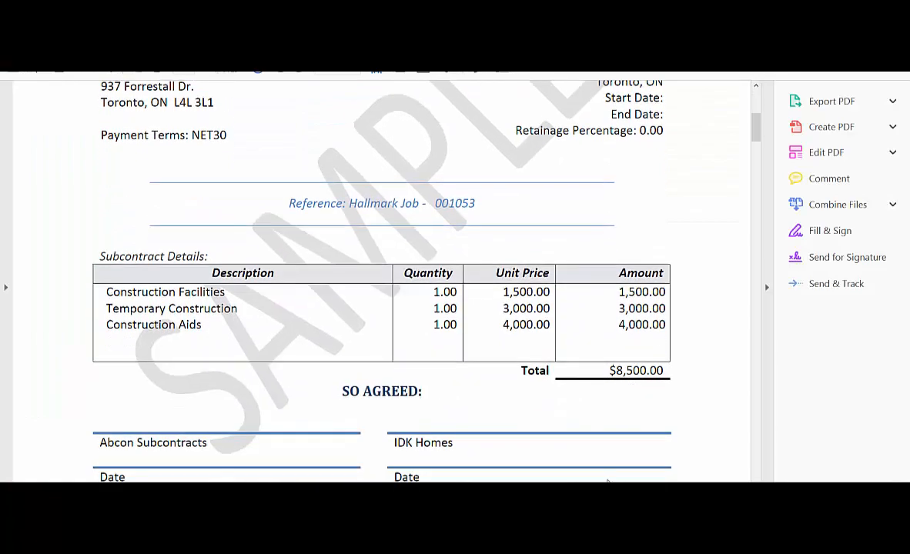
scroll(607, 480, down, 1)
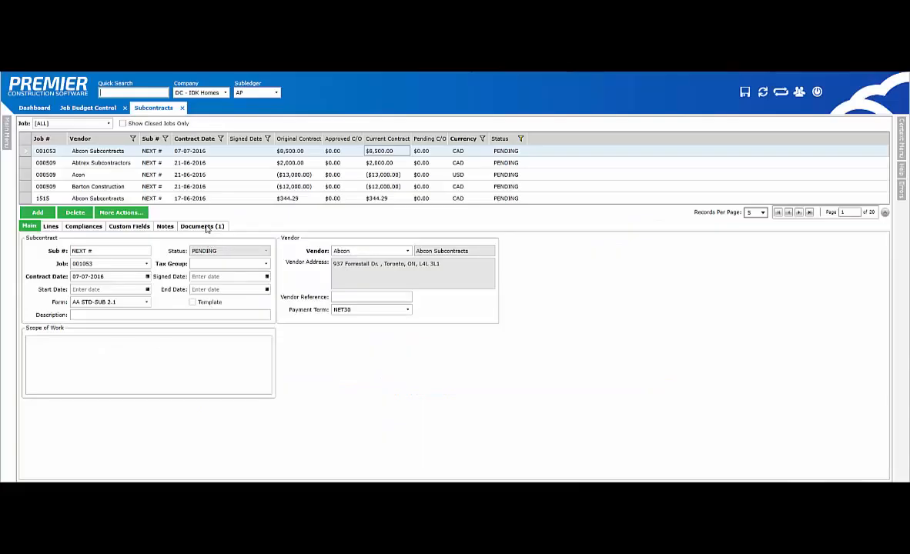
click(202, 226)
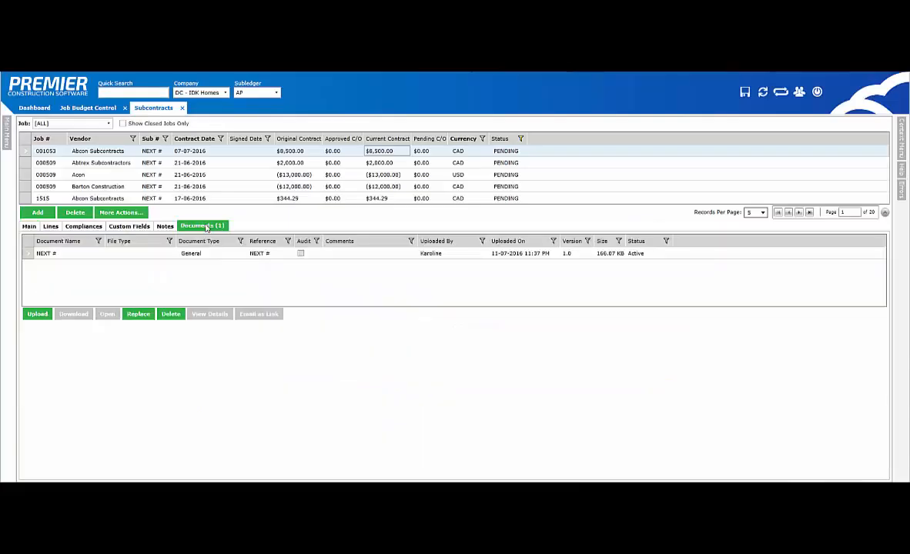
click(170, 255)
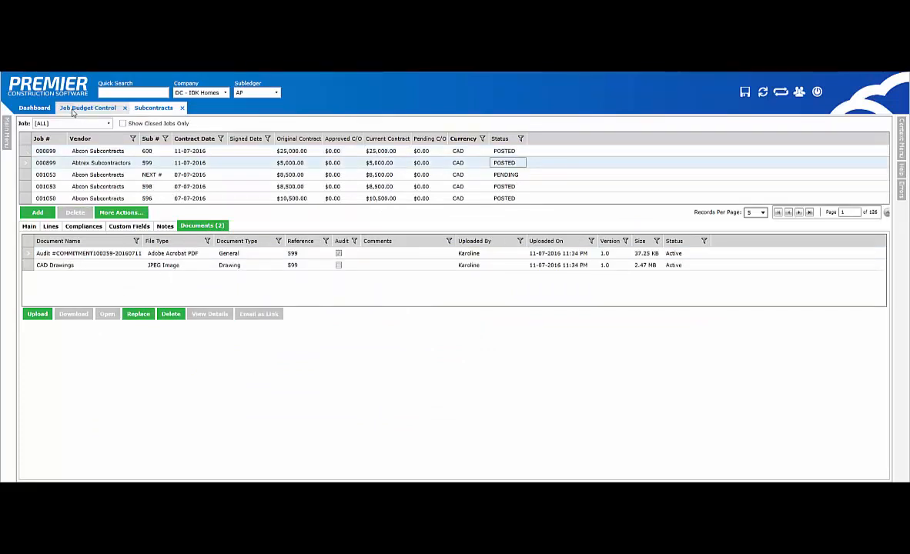
Step: Return to job 000899's budget control, refresh its figures and filter the cost type to Subcontract
click(70, 108)
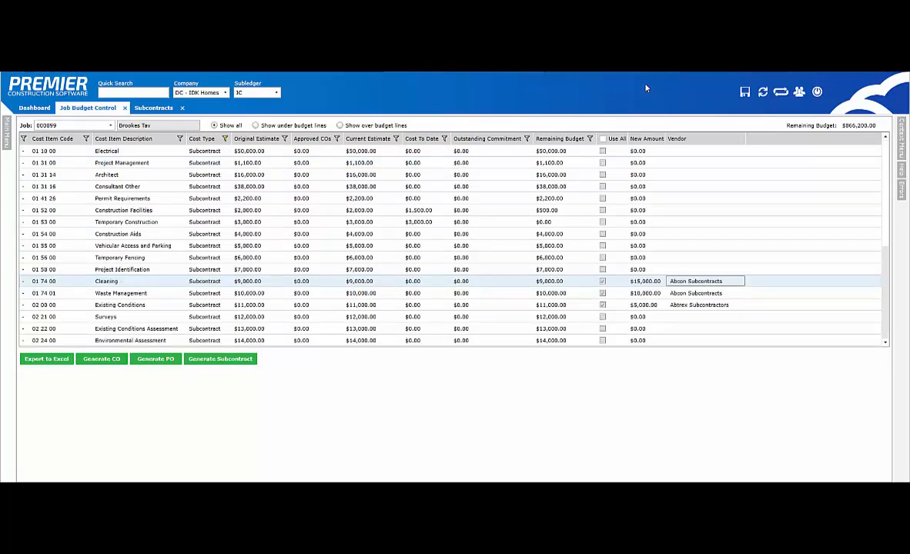
click(762, 93)
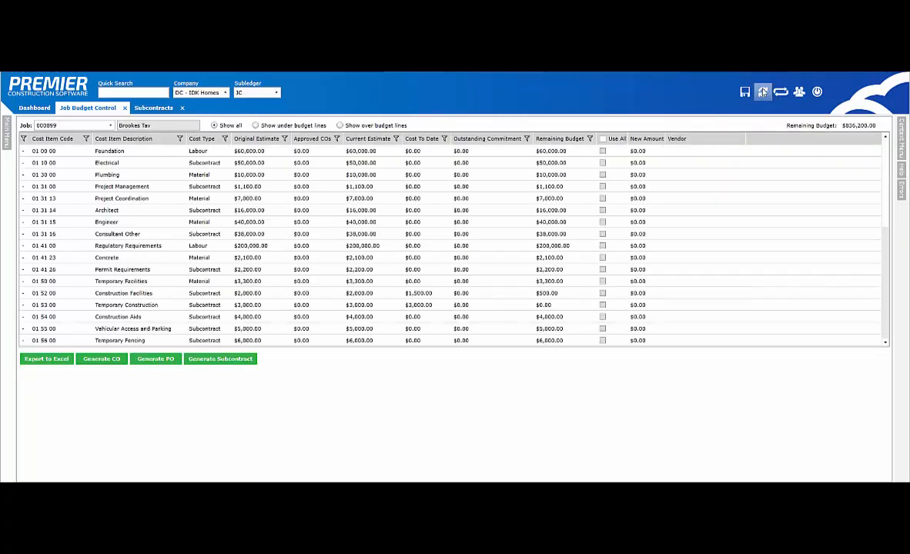
click(225, 139)
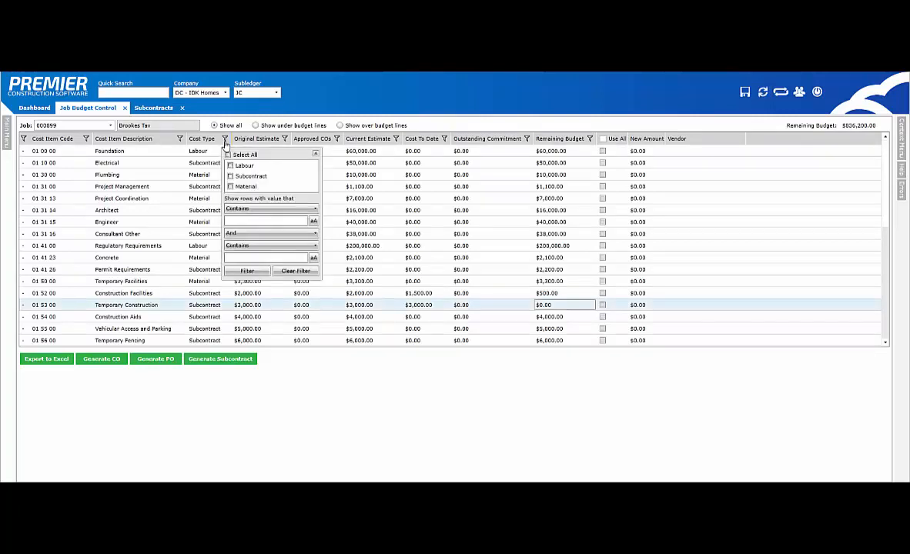
click(241, 178)
click(247, 272)
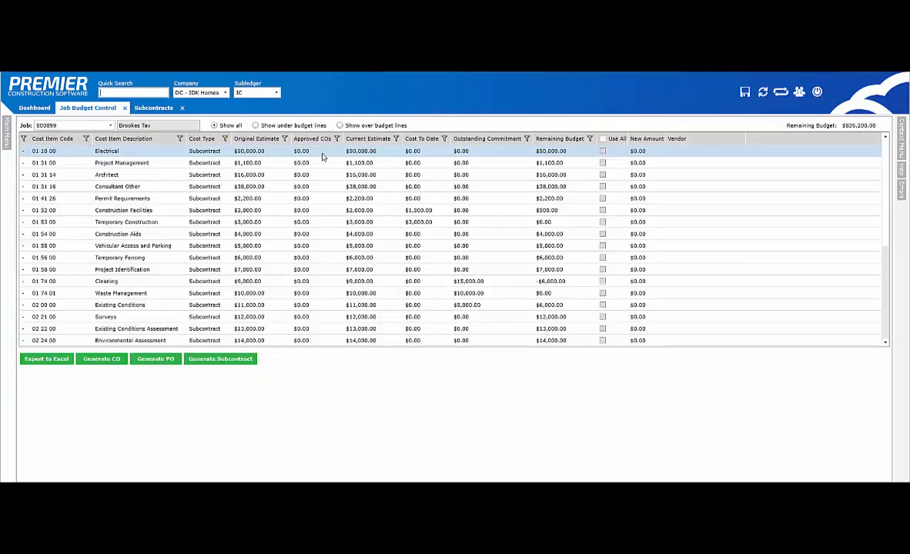
Step: Check the remaining budget of the Cleaning, Existing Conditions and Temporary Construction lines
click(570, 284)
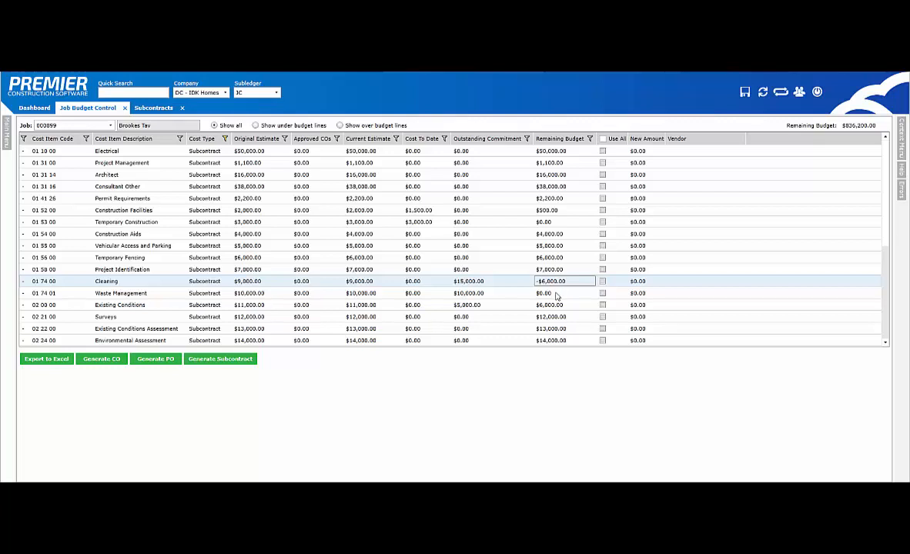
click(555, 307)
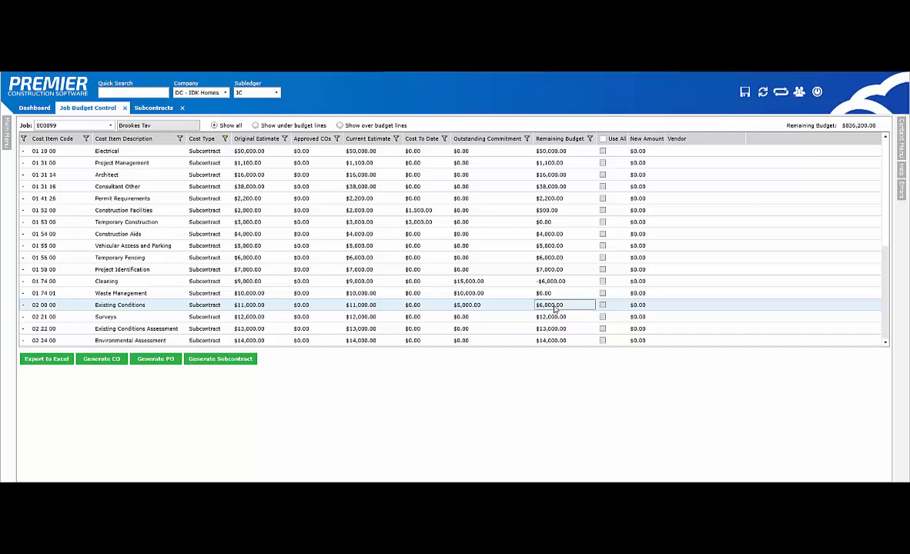
click(565, 224)
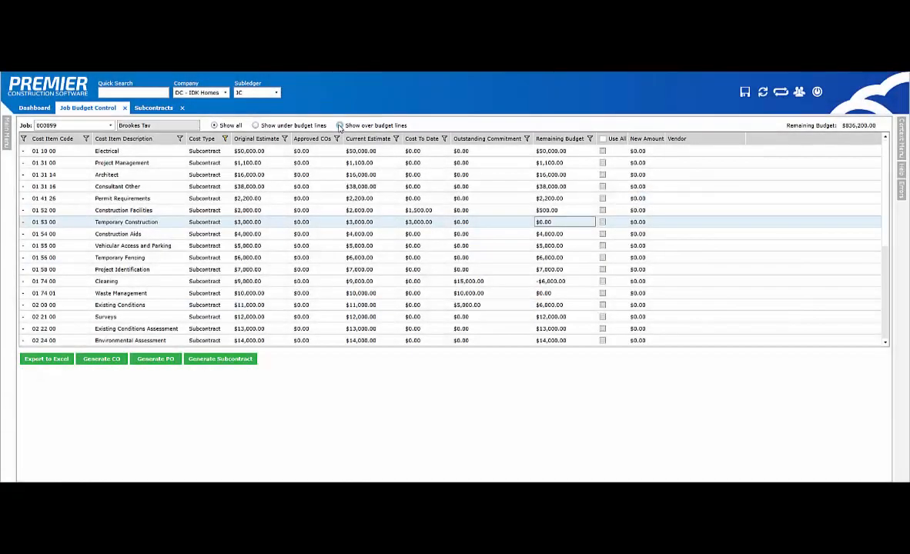
Step: View only the over budget lines, switch to the under budget lines, and return to showing all lines
click(339, 126)
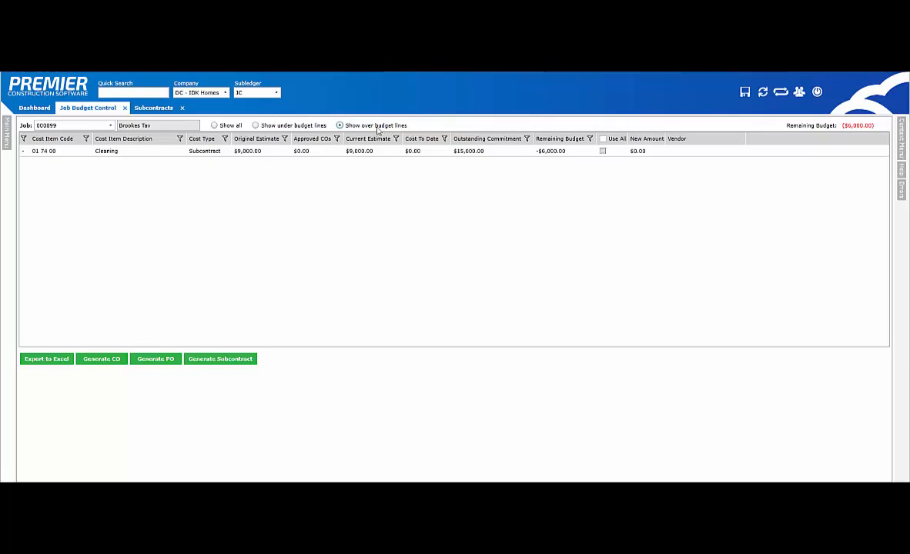
click(255, 126)
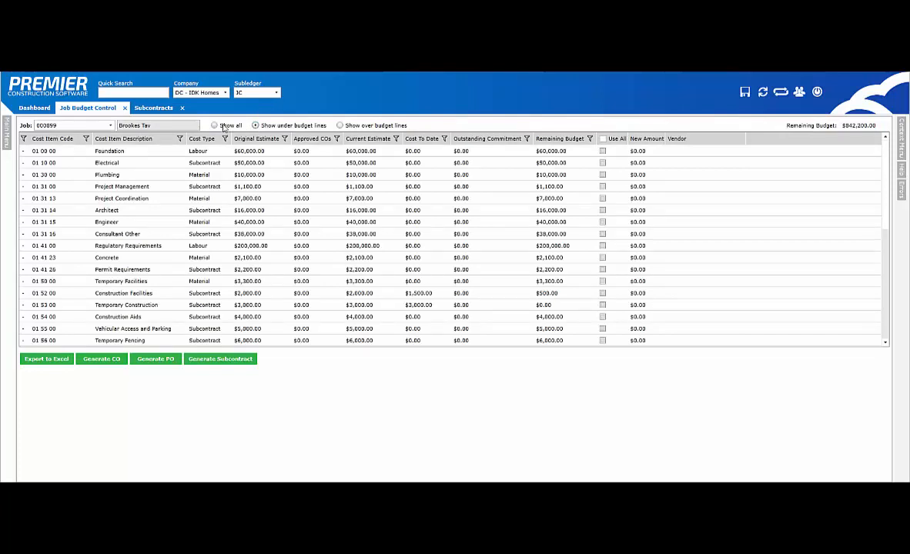
click(224, 128)
Step: Filter the job's budget lines to the Material cost type
click(224, 139)
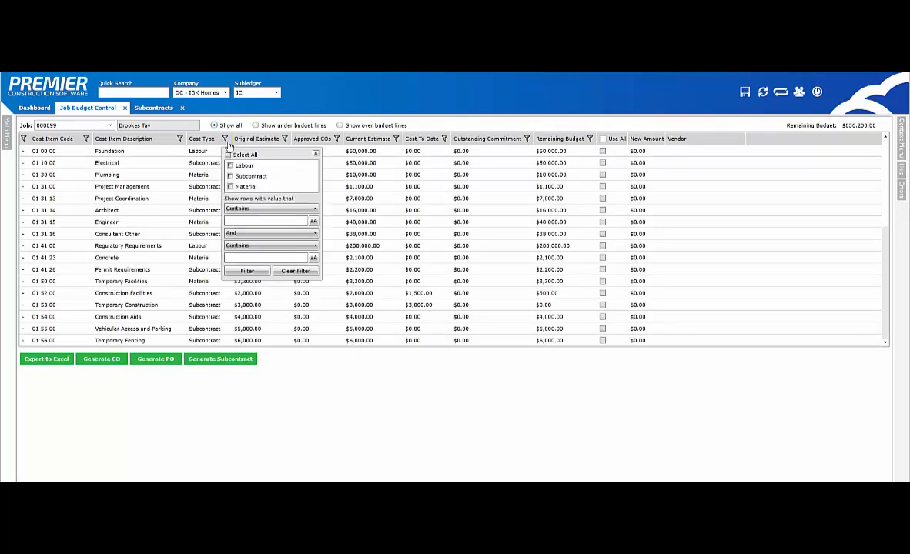
click(229, 187)
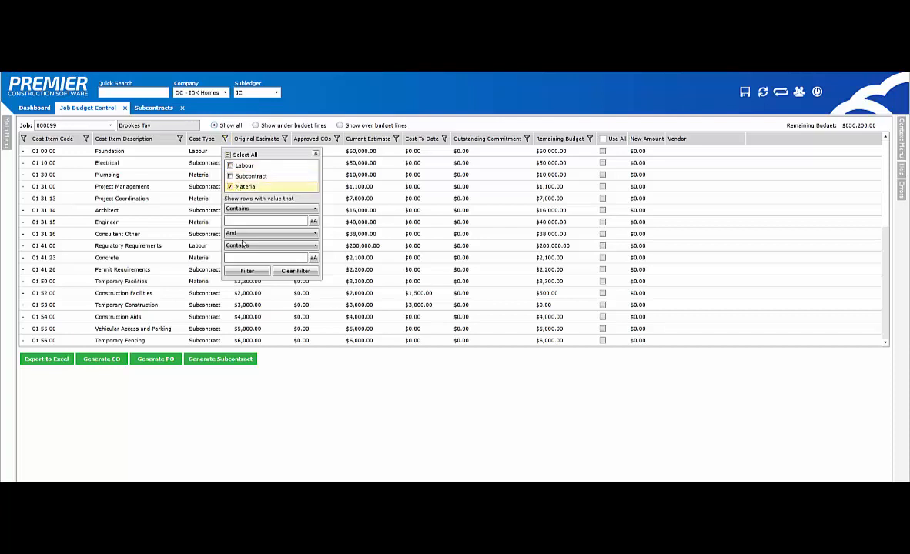
click(247, 272)
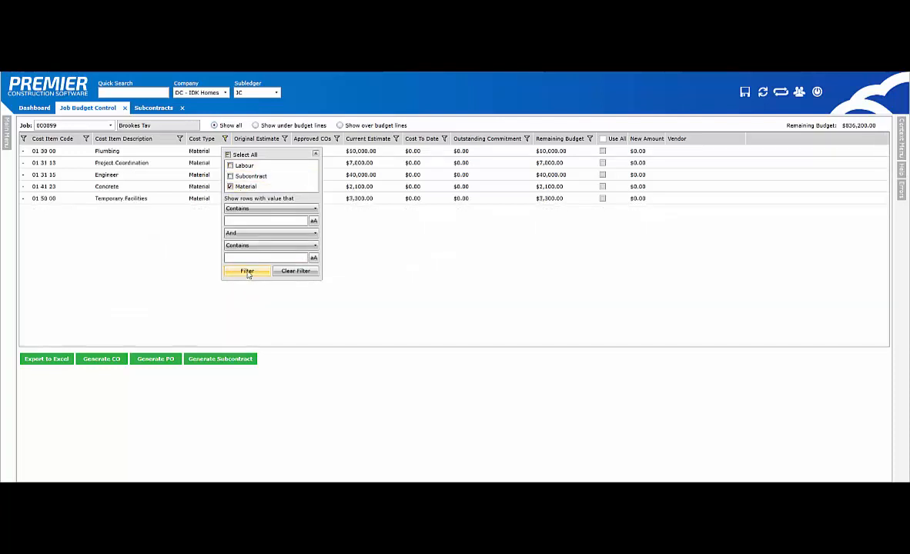
click(315, 156)
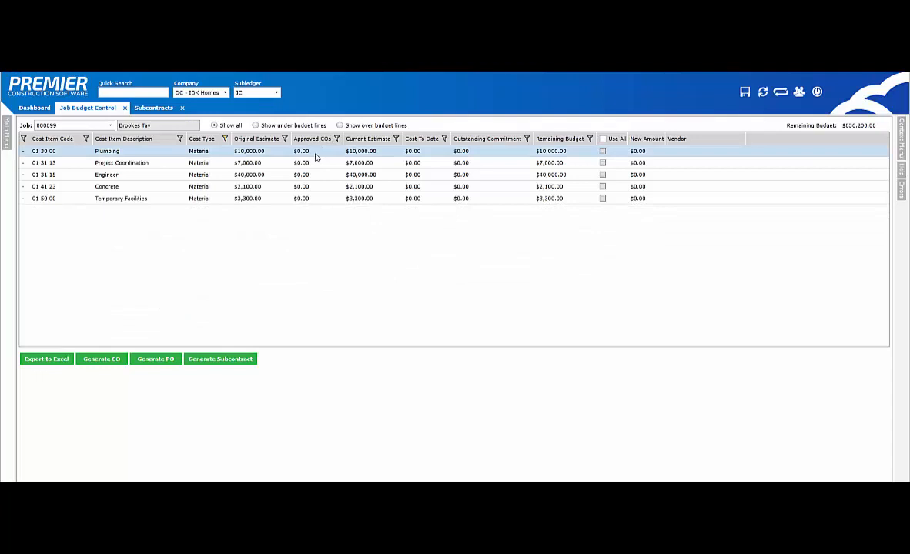
Step: Commit the full remaining budget of the Plumbing material line and assign Aecon Building Group as its vendor
click(603, 152)
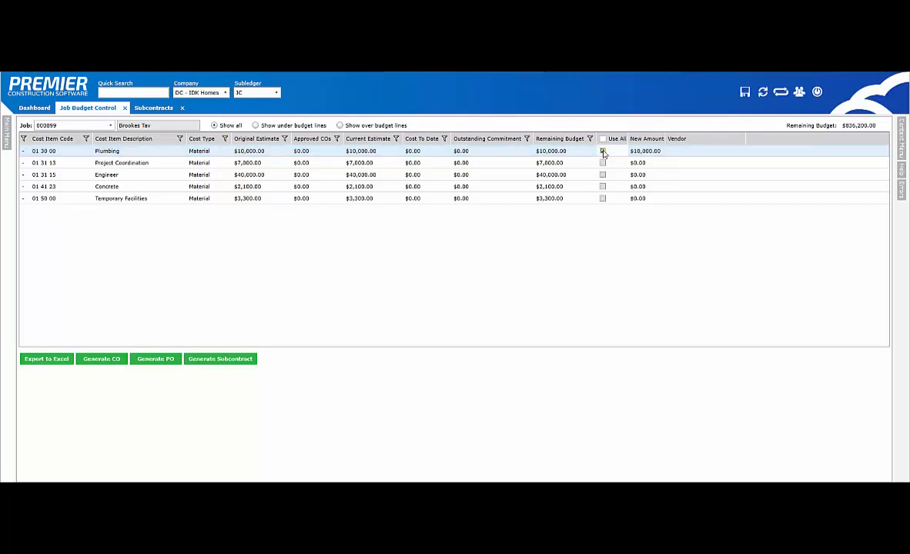
click(717, 155)
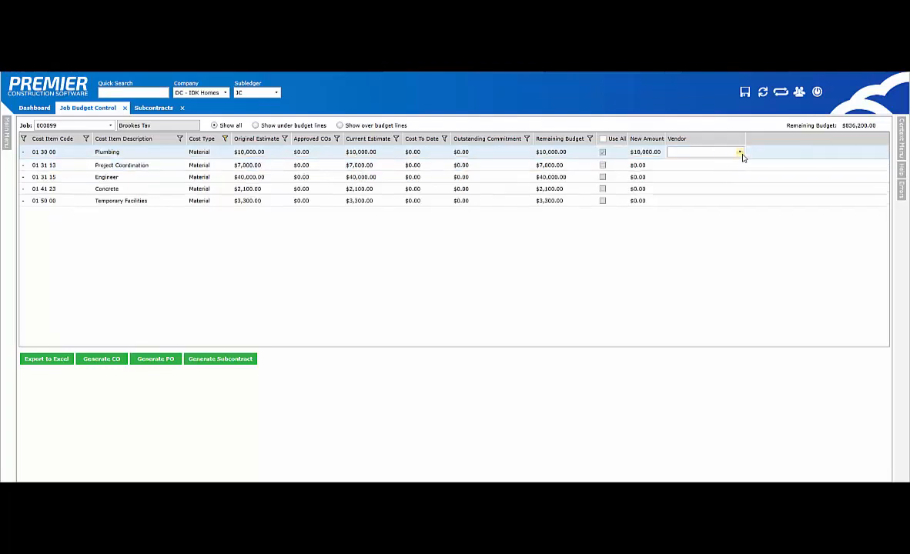
click(740, 153)
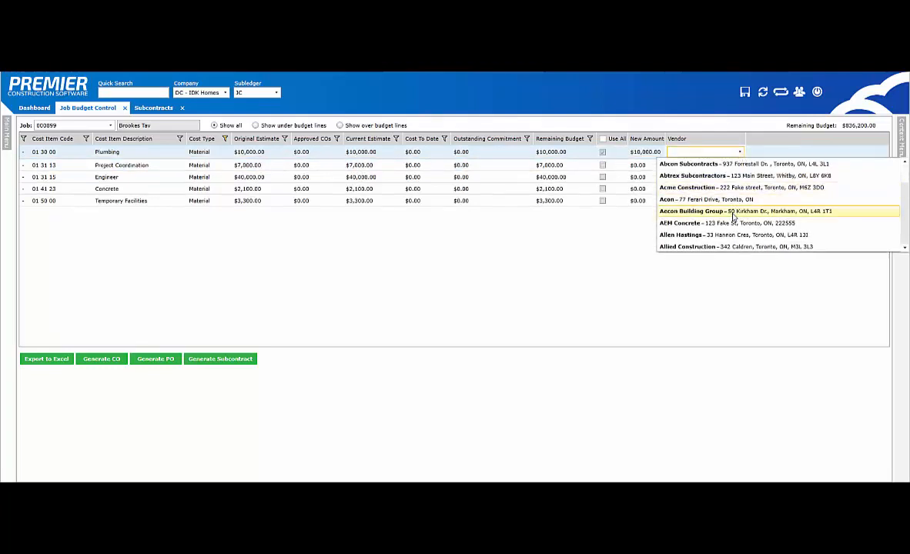
click(733, 212)
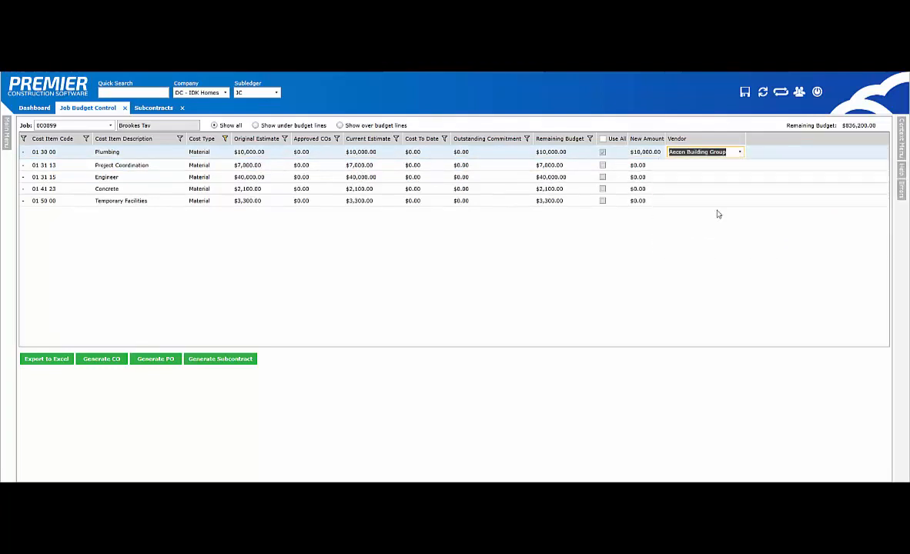
Step: Include the Concrete material line with a new amount of 14,000, accept the budget warning, and assign Aecon Building Group as its vendor
click(603, 190)
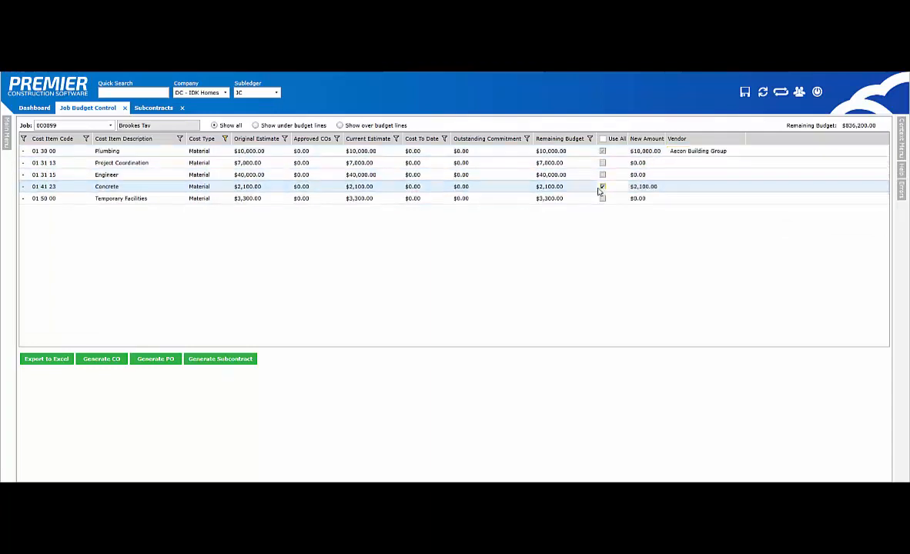
click(647, 188)
text(140)
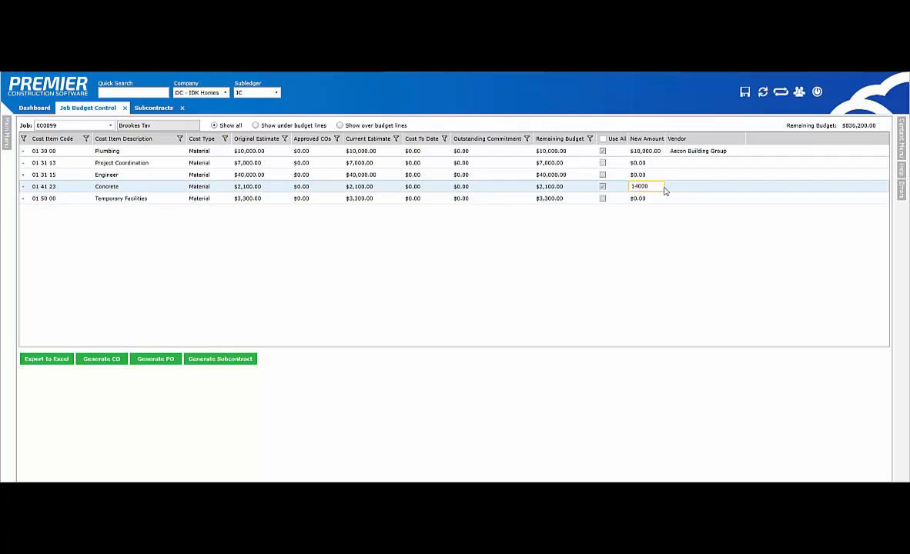
text(00)
key(Return)
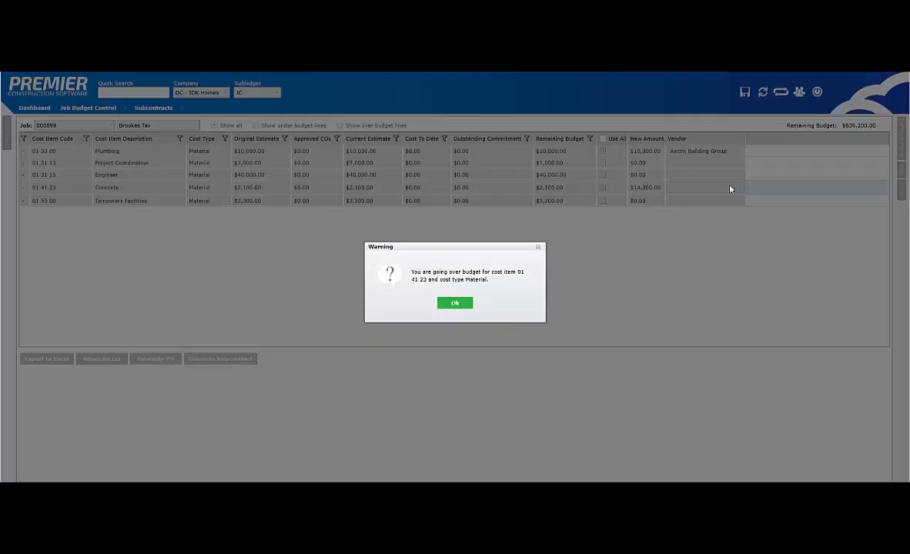
click(455, 304)
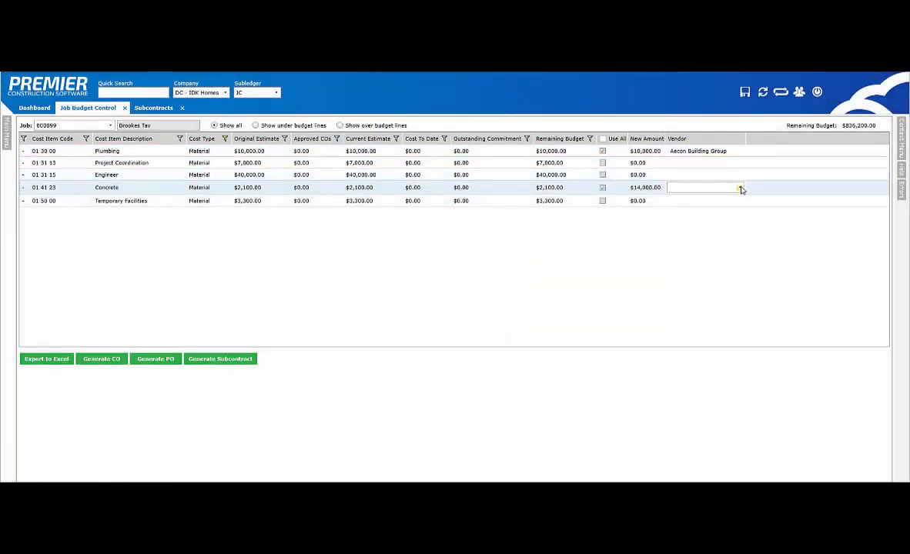
click(741, 189)
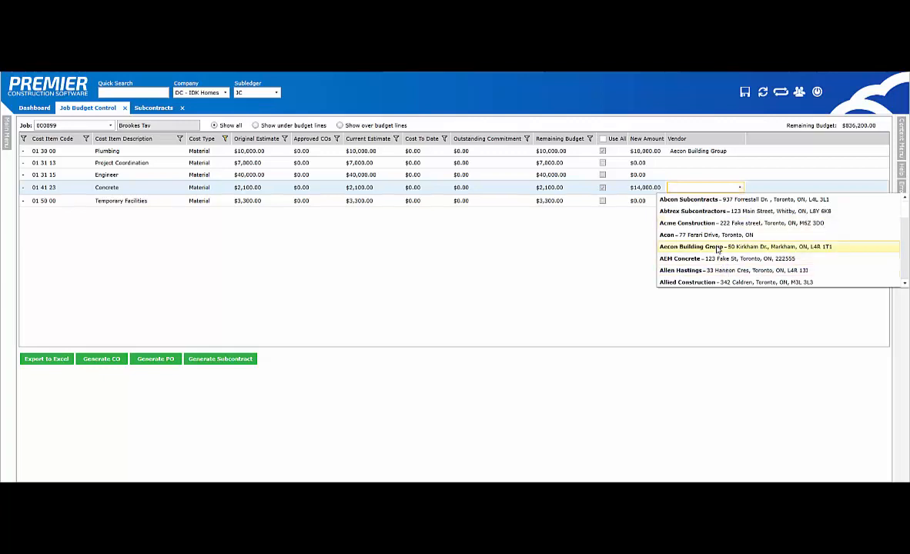
click(716, 246)
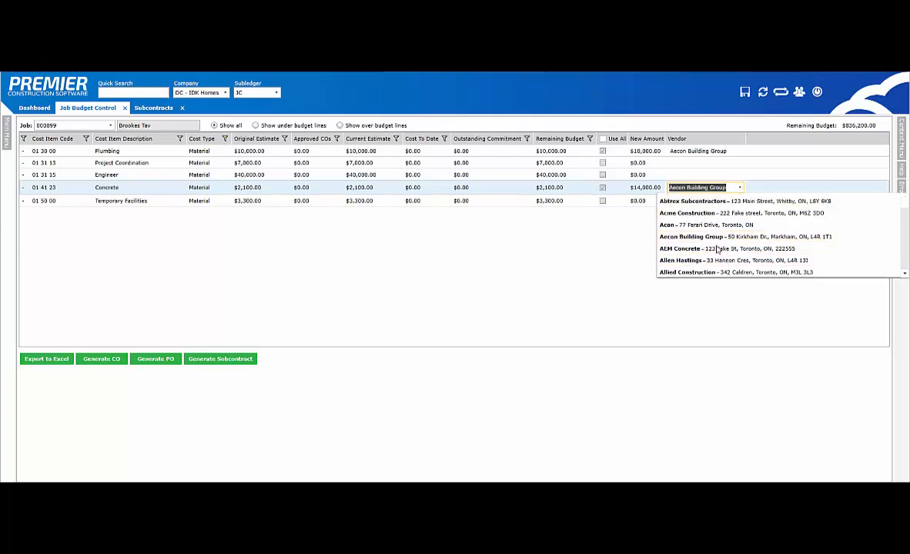
Step: Generate a purchase order from the Plumbing and Concrete lines, using purchase order form AA STD-PO and reference 1-2
click(158, 359)
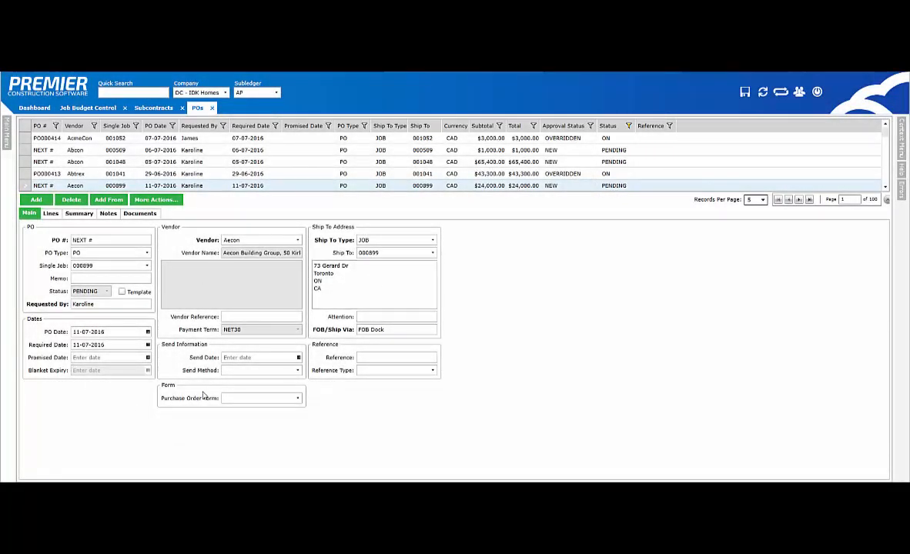
click(297, 399)
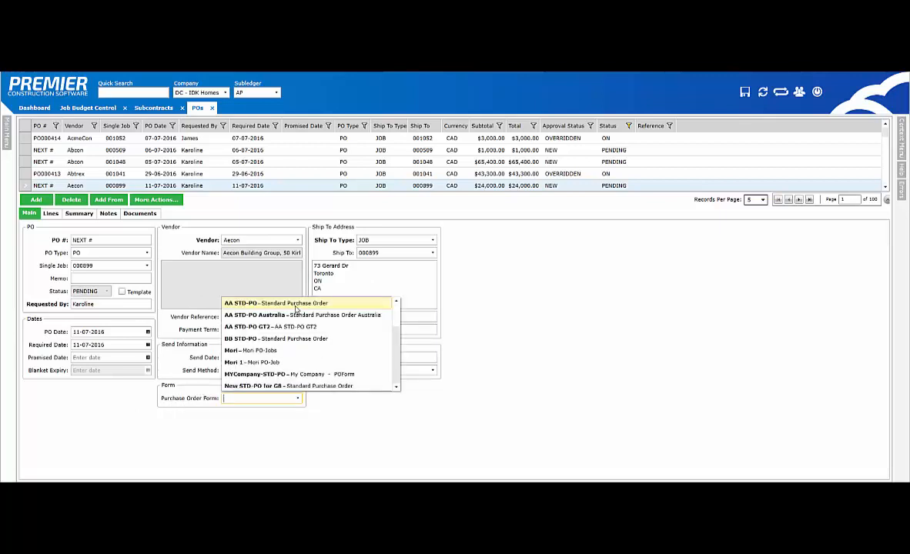
click(296, 304)
click(368, 357)
text(1-2)
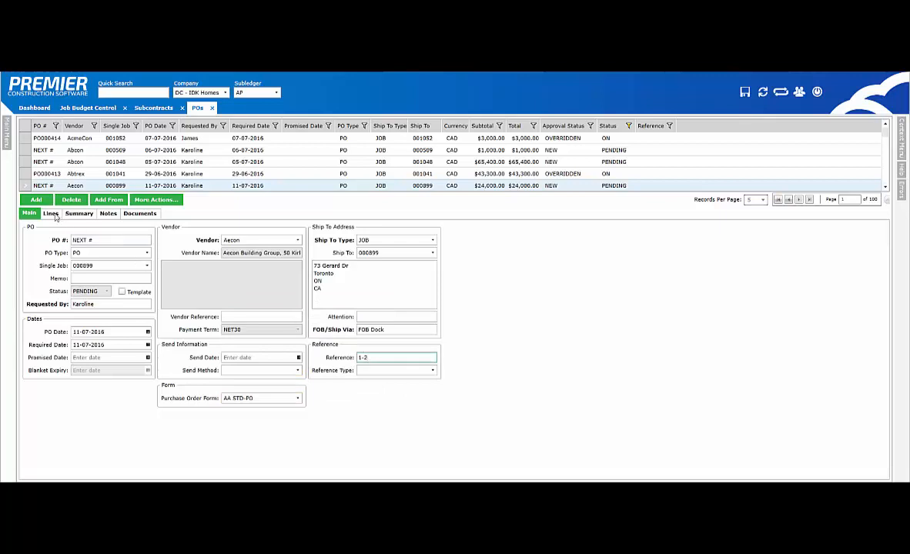
Step: Review the purchase order's lines and look through the cost items available for the Concrete line's distribution
click(50, 214)
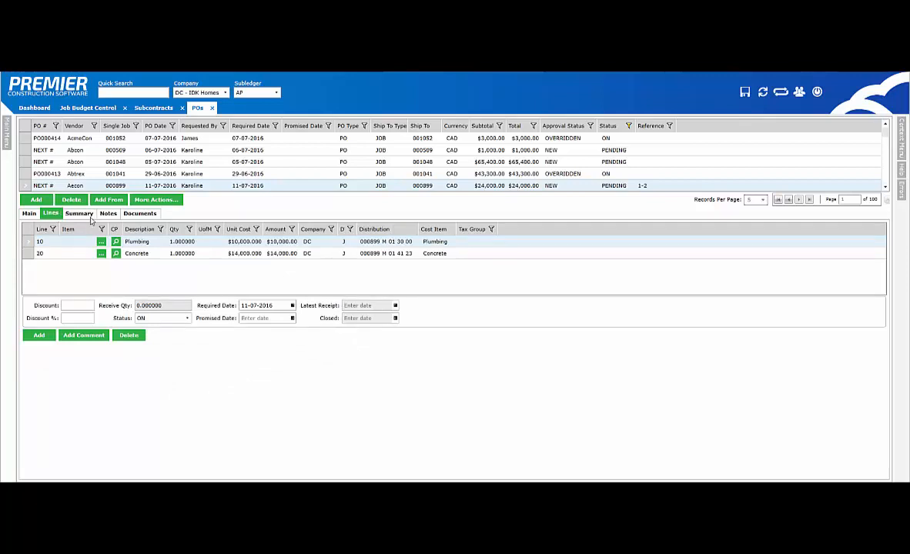
click(427, 254)
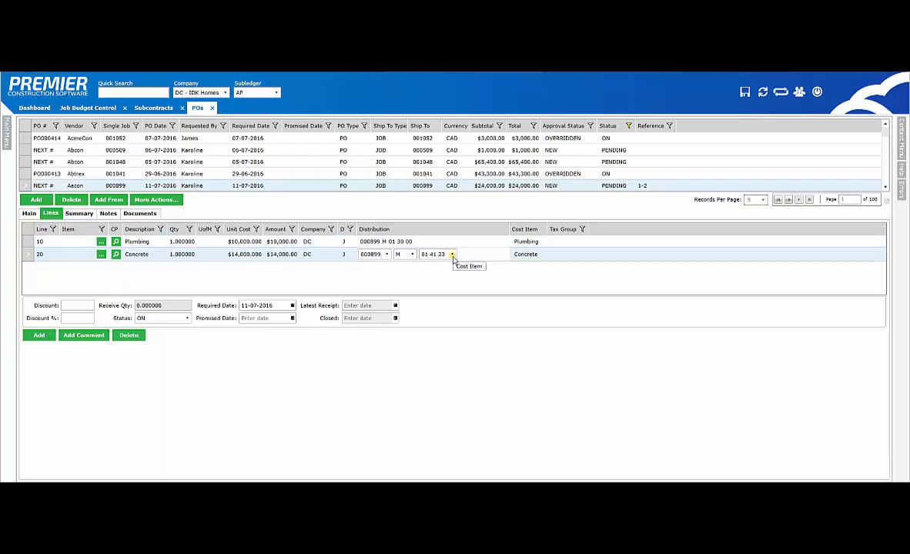
click(453, 255)
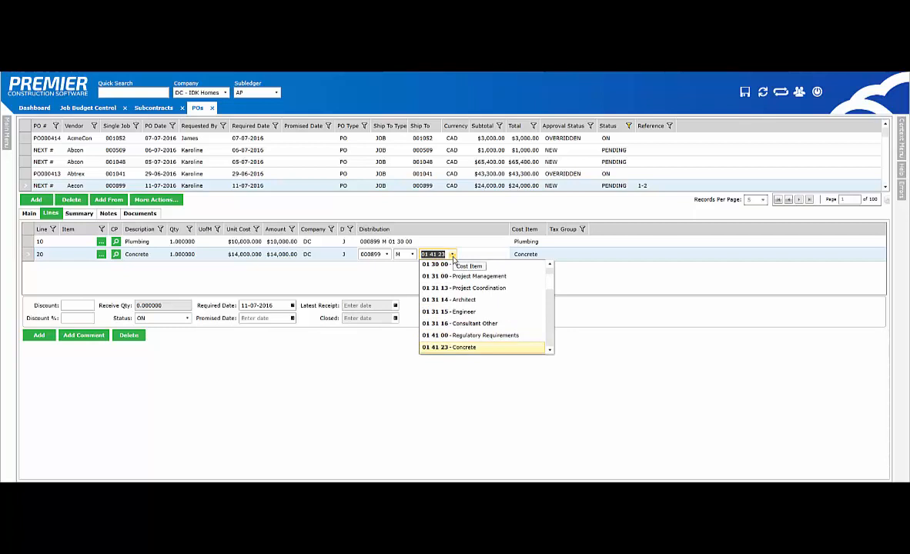
click(392, 282)
click(392, 283)
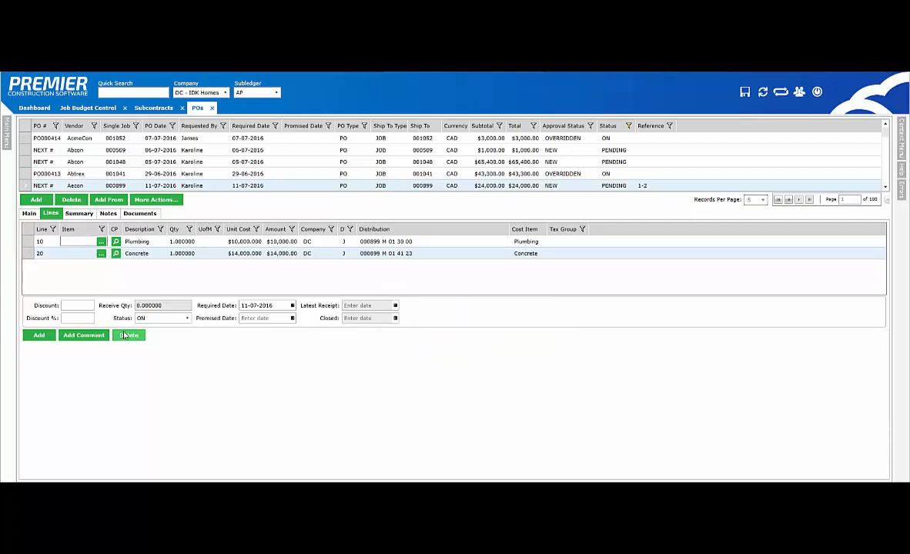
Step: Add a comment line to the purchase order using the NPS (No Partial Shipments) common phrase
click(85, 336)
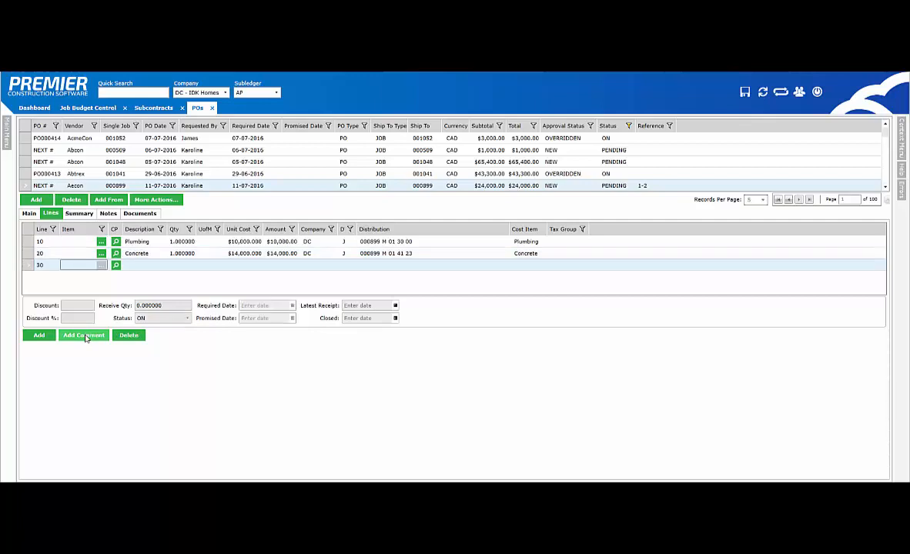
click(115, 266)
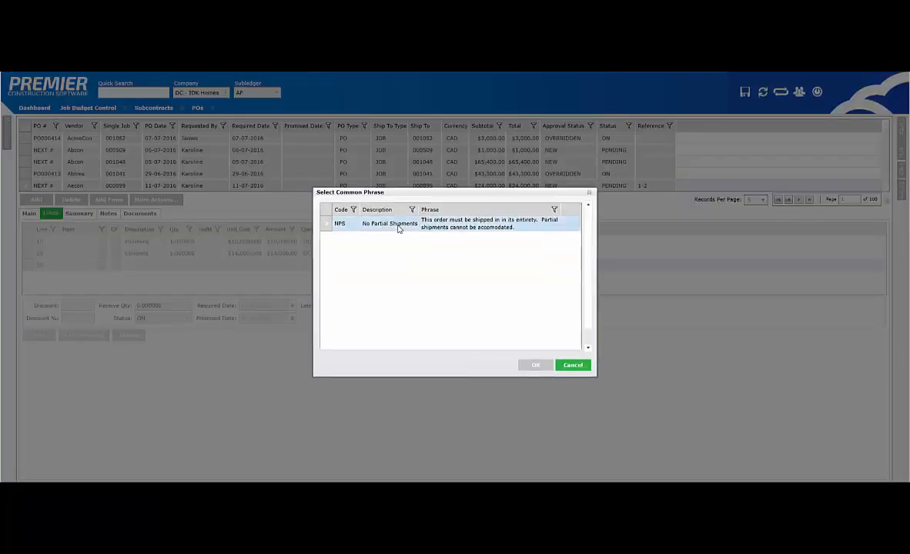
click(397, 225)
click(534, 365)
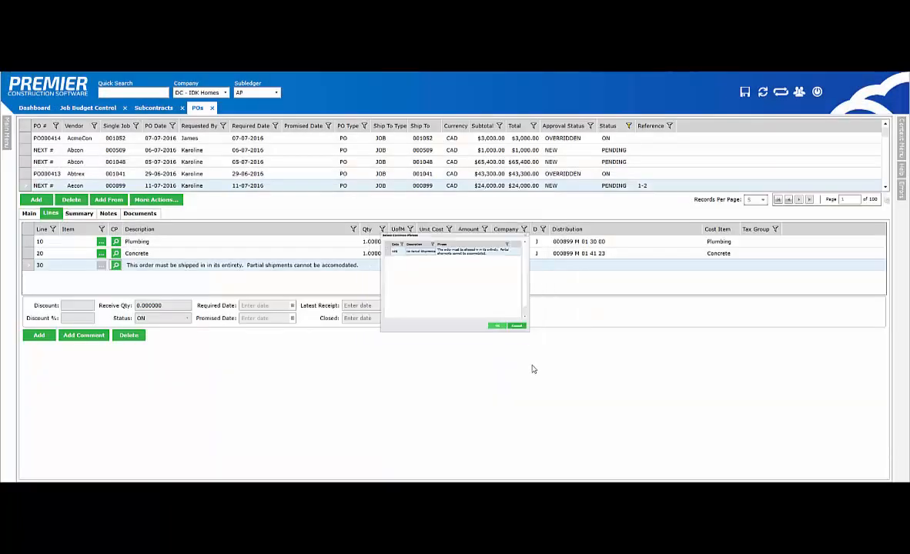
Step: Check the purchase order's summary, post the purchase order, and close its audit report
click(80, 214)
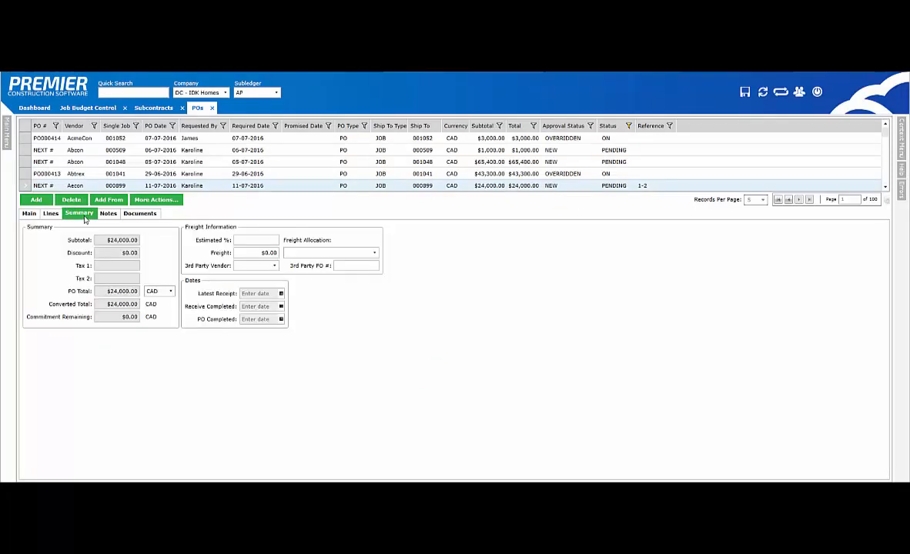
click(151, 201)
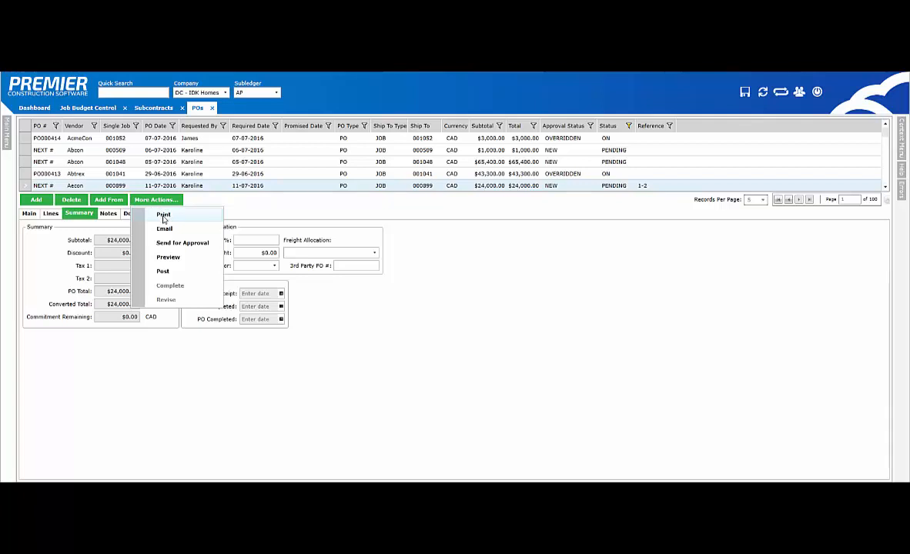
click(165, 271)
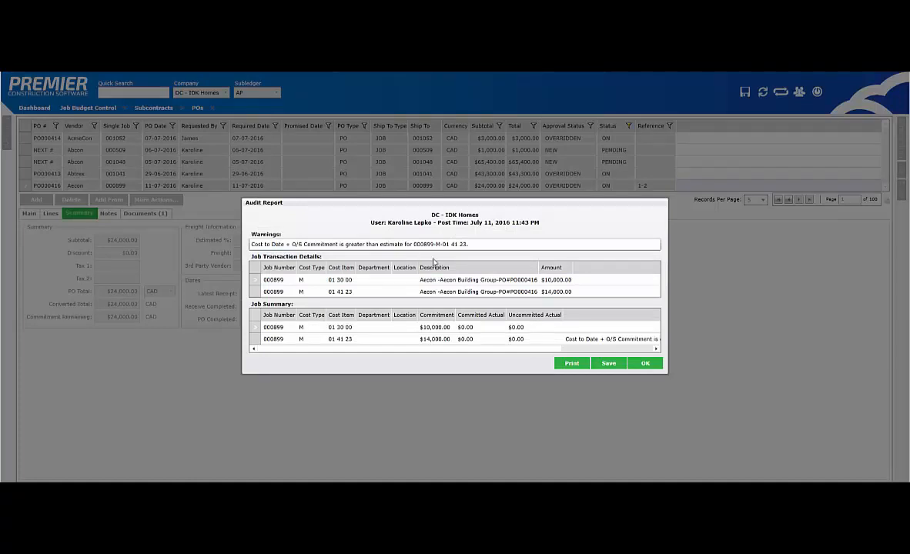
click(646, 363)
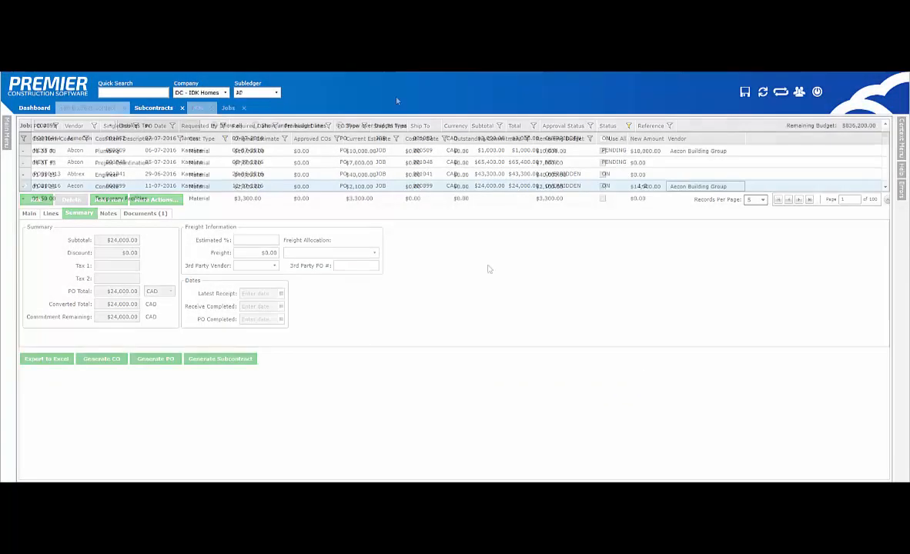
Step: Refresh job 000899's budget lines and filter them to the Material cost type to review the Plumbing and Concrete commitments and remaining budgets
click(763, 95)
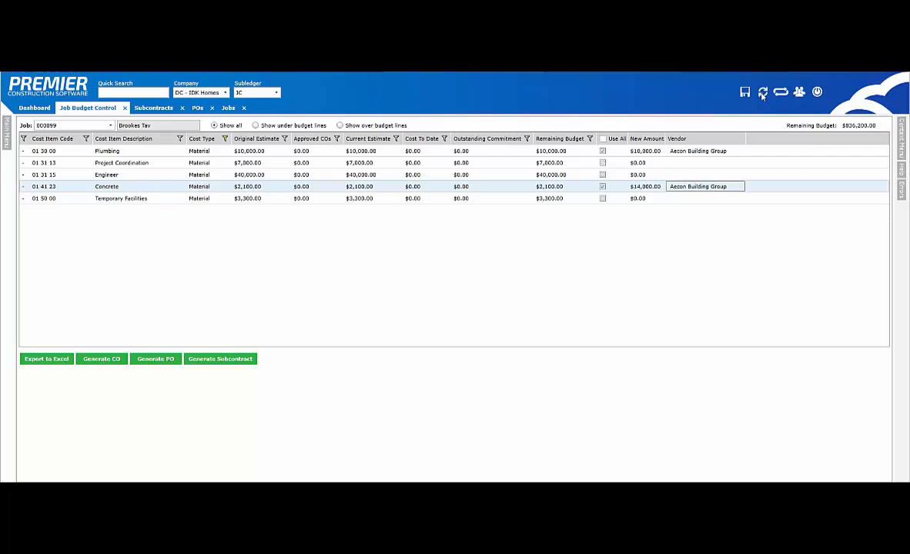
click(763, 93)
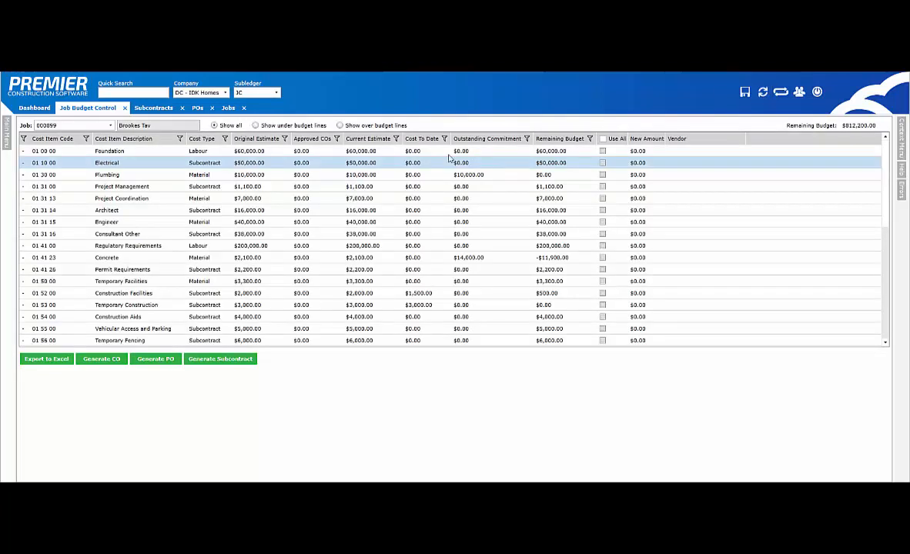
click(224, 139)
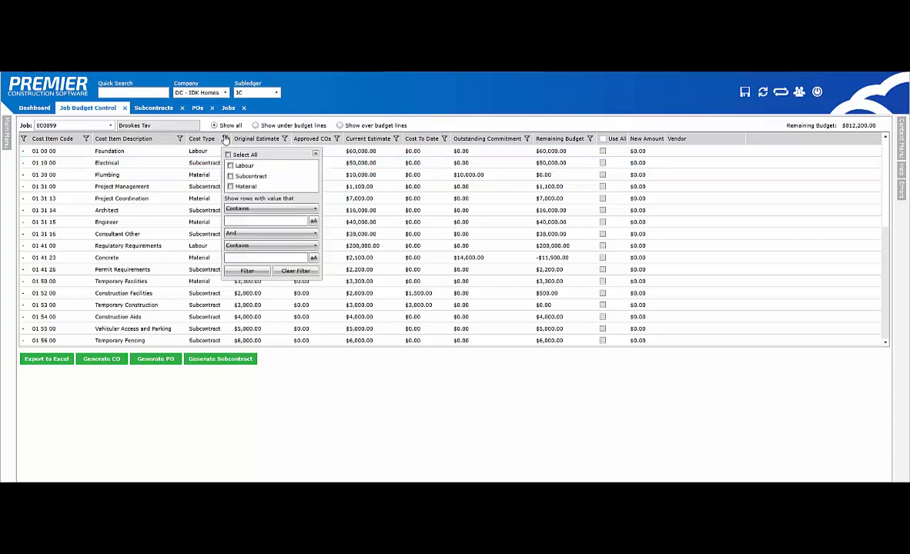
click(238, 187)
click(247, 271)
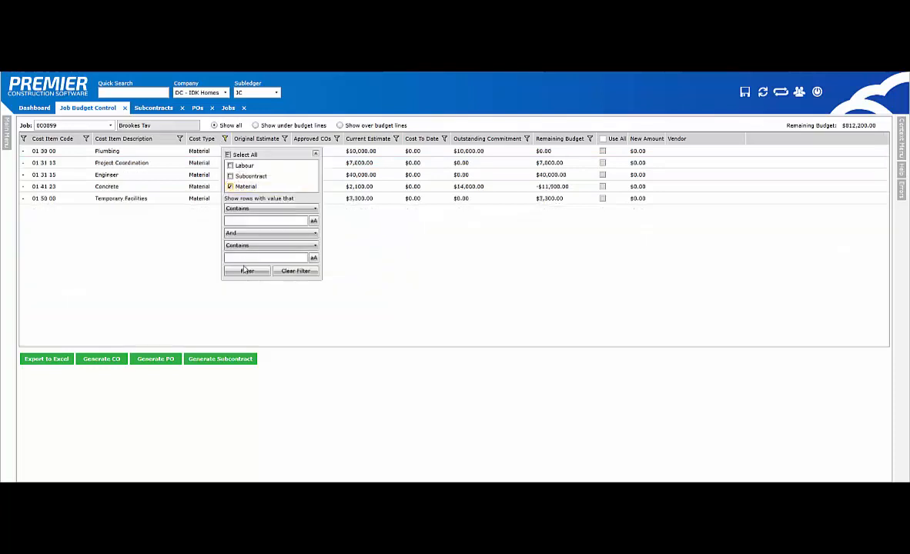
click(315, 154)
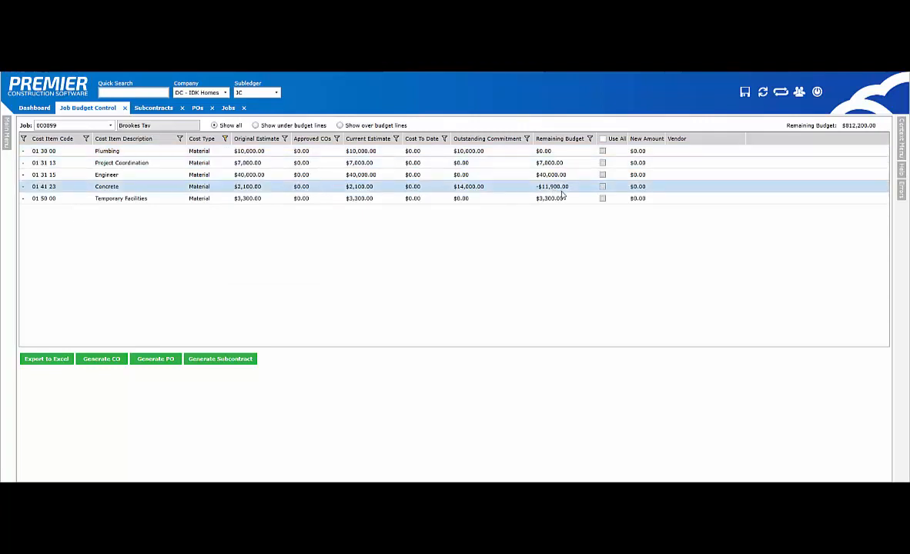
click(560, 152)
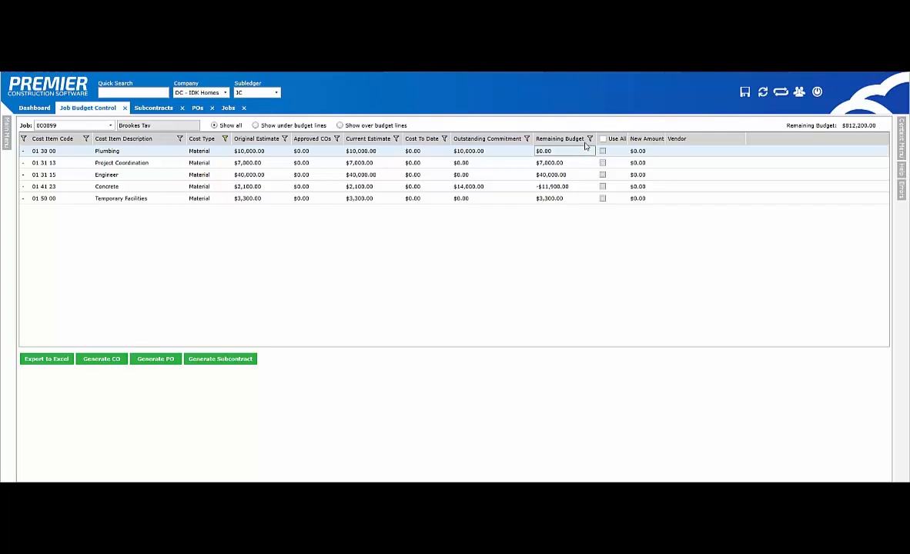
Step: Clear the cost type filter from the job's budget lines
click(225, 139)
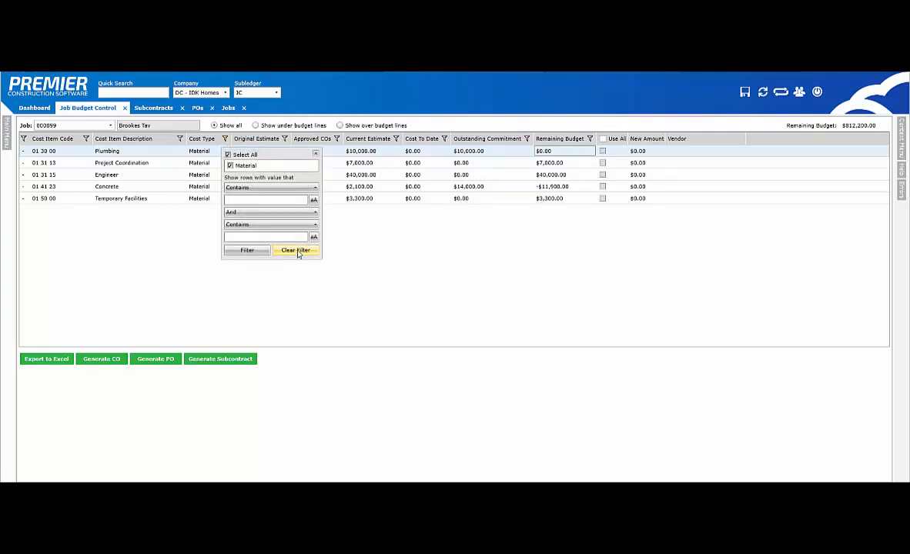
click(297, 250)
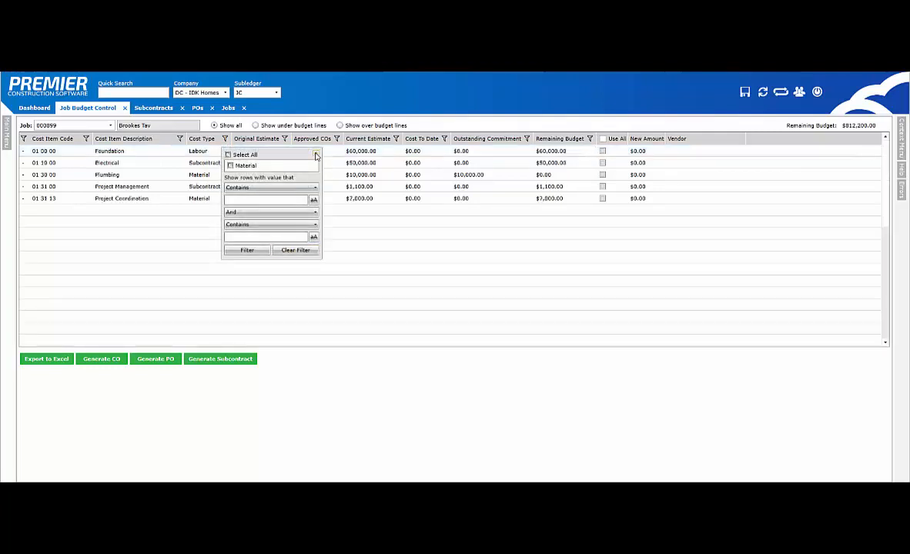
click(315, 154)
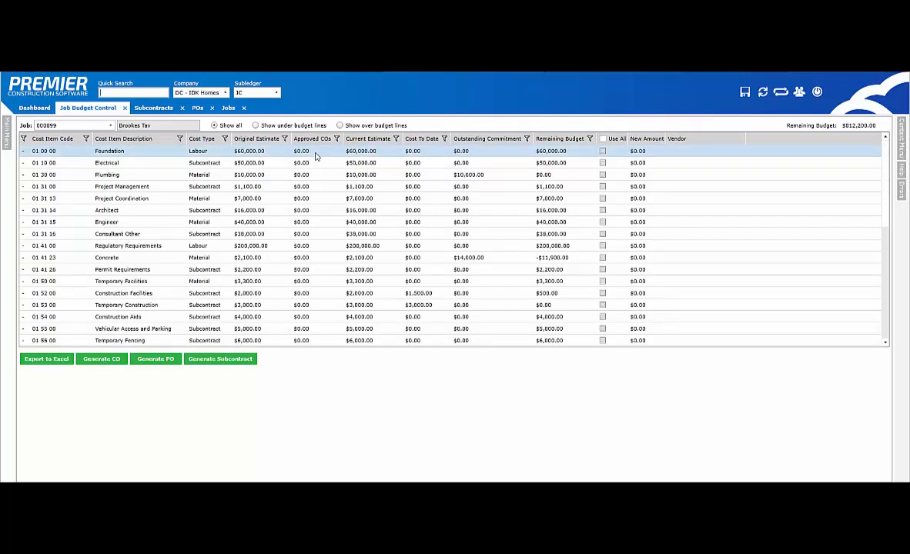
Step: Set new amounts of -11,900 for the Electrical line and 11,900 for the Concrete line, and accept the over-budget warning
click(568, 162)
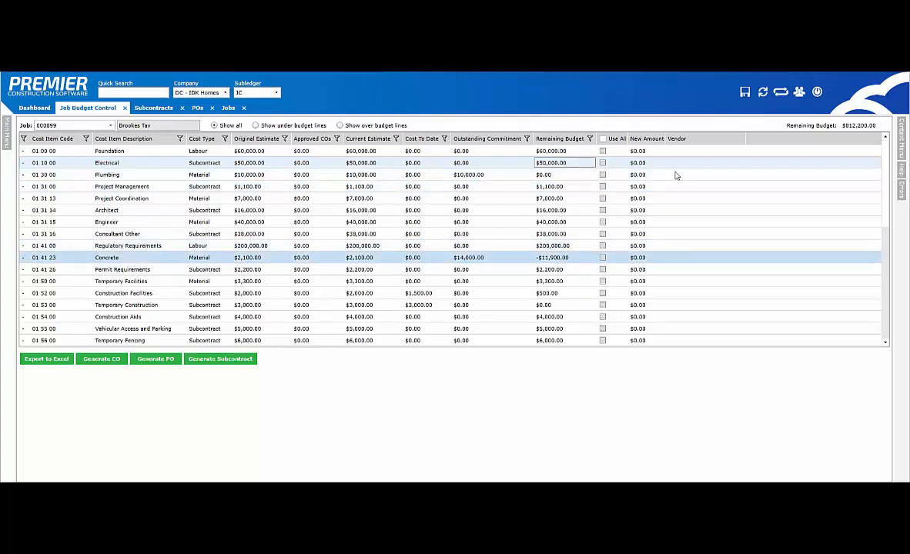
click(652, 164)
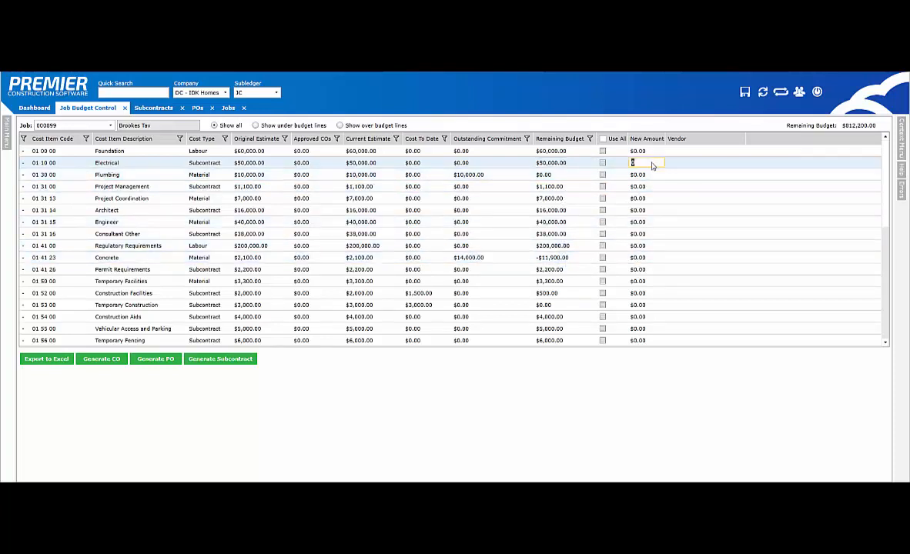
text(-11900)
click(644, 258)
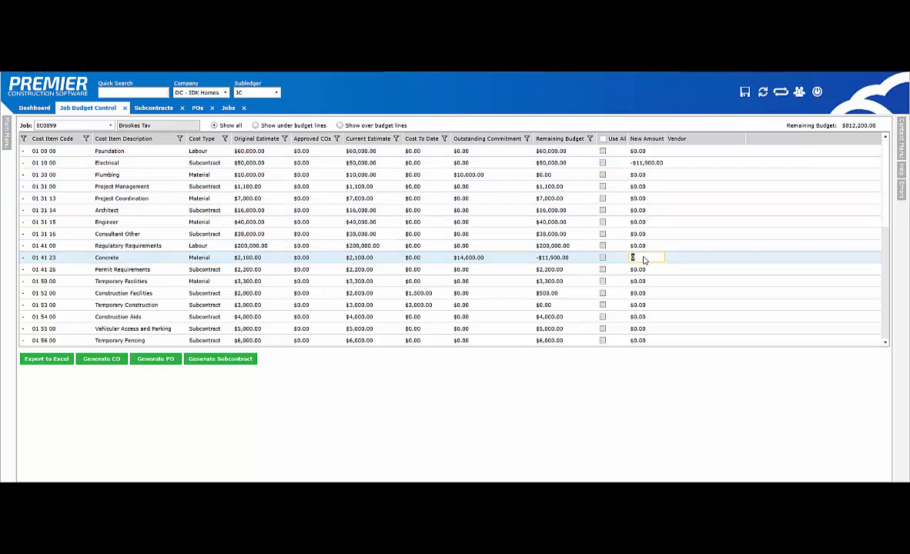
text(11)
text(900)
key(BackSpace)
key(BackSpace)
text(00)
key(Return)
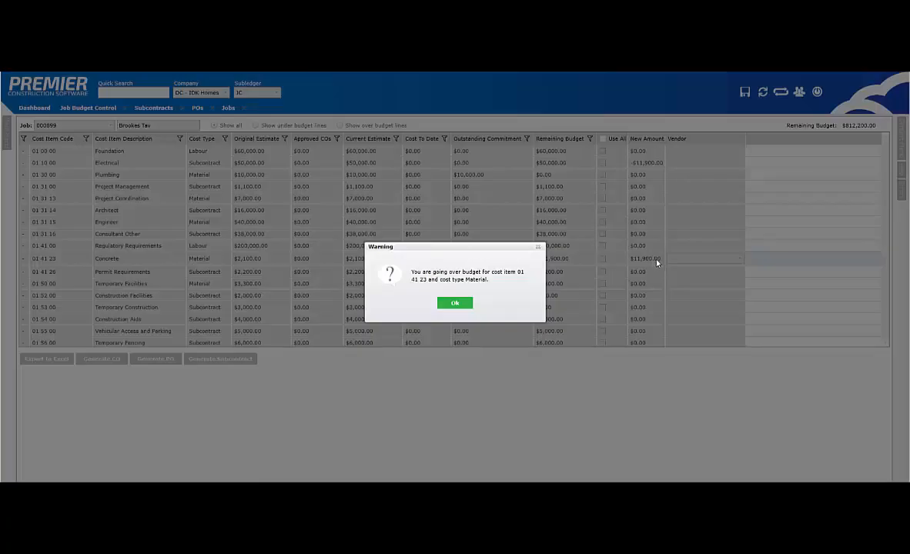
click(455, 304)
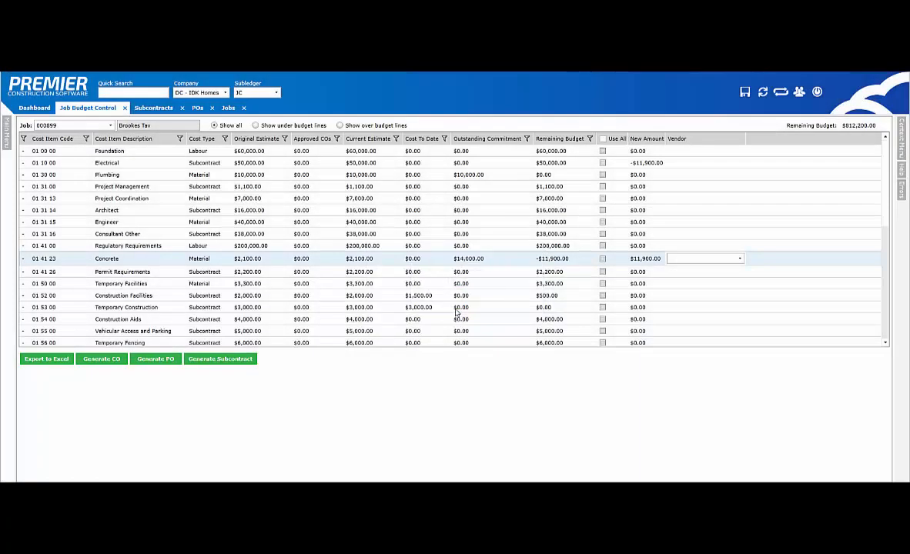
Step: Generate a change order from the Electrical and Concrete amounts, mark it as an internal change order, and approve it
click(109, 364)
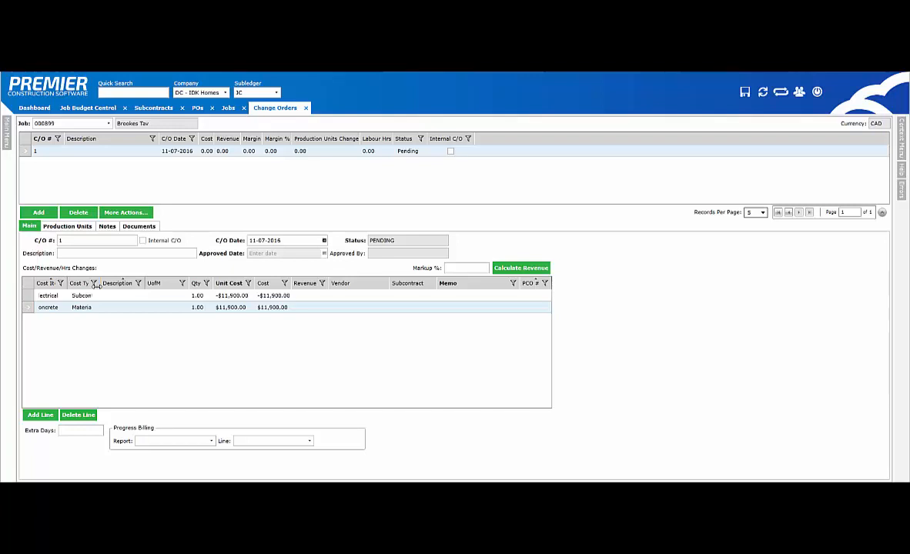
drag(97, 283, 124, 283)
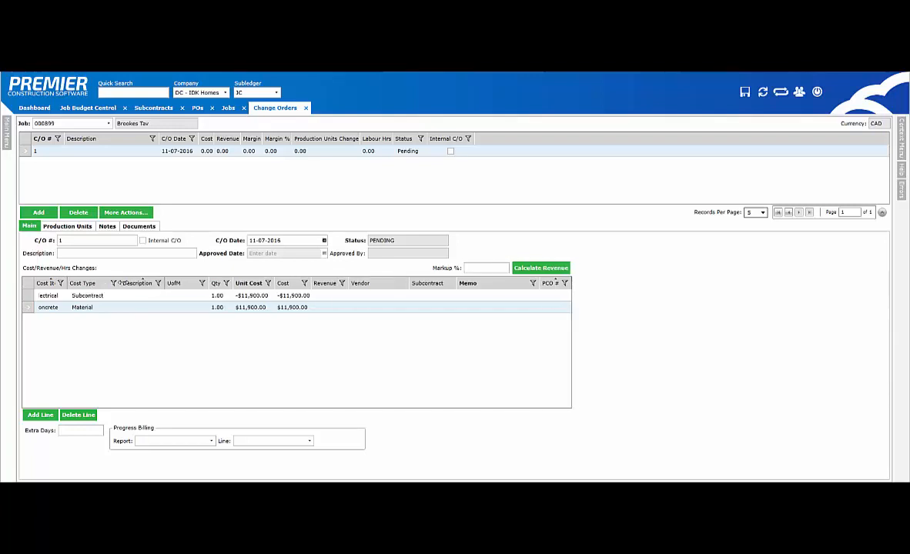
click(142, 240)
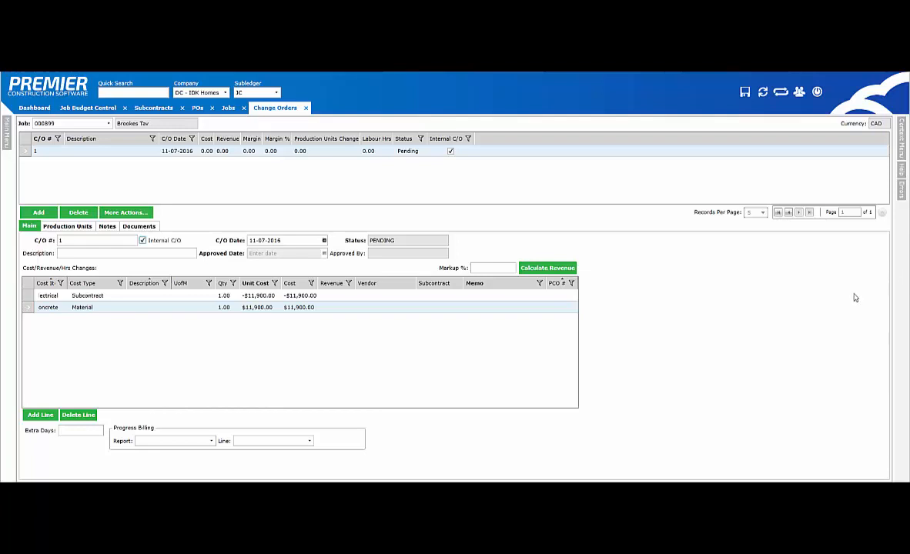
click(135, 213)
click(139, 243)
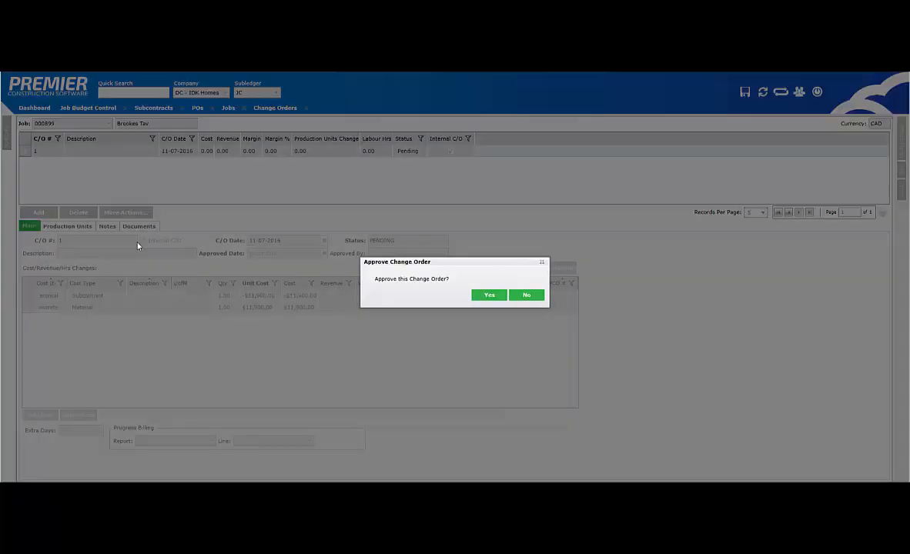
click(491, 299)
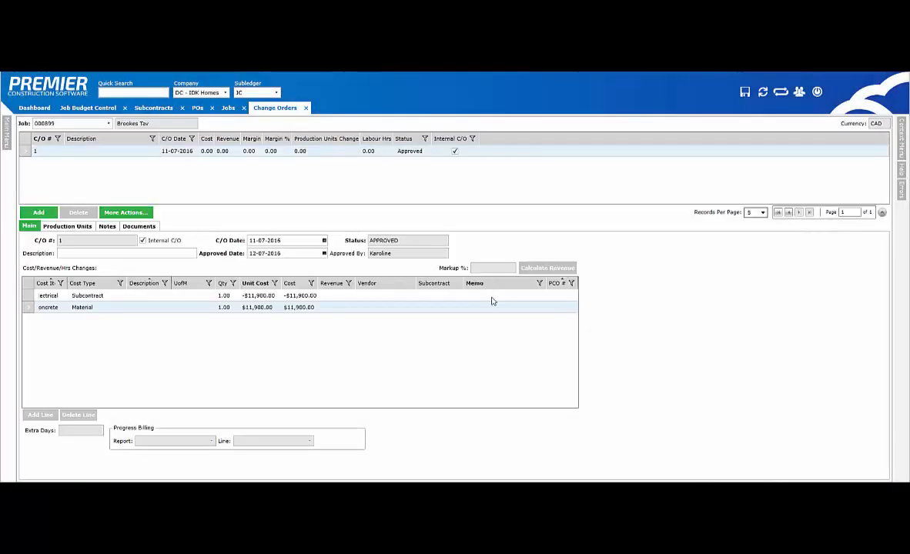
Step: Refresh the job's budget lines and review the approved change orders and remaining budgets for Electrical and Concrete
click(86, 108)
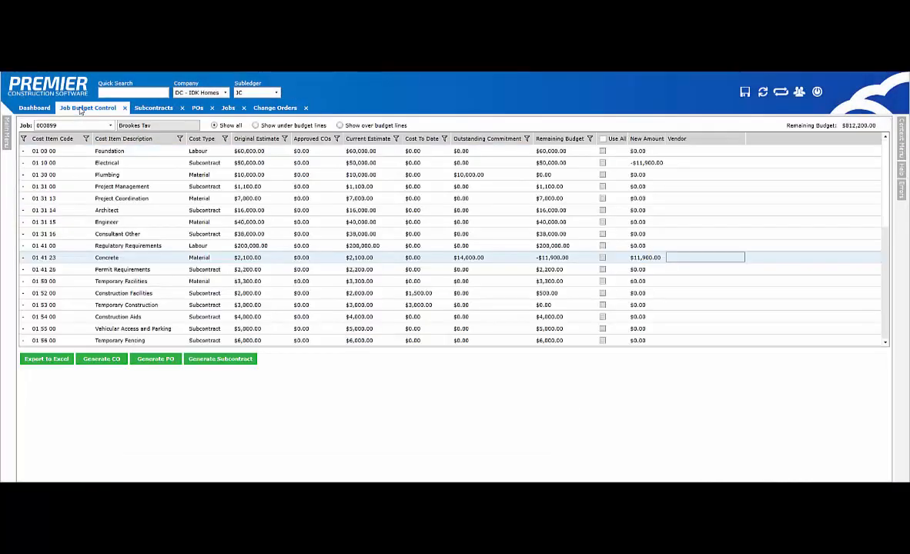
click(764, 93)
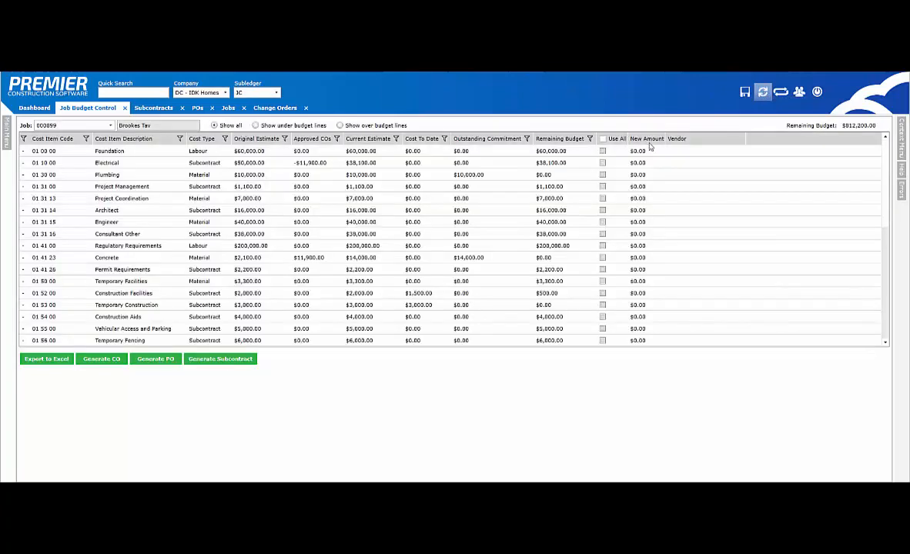
click(545, 258)
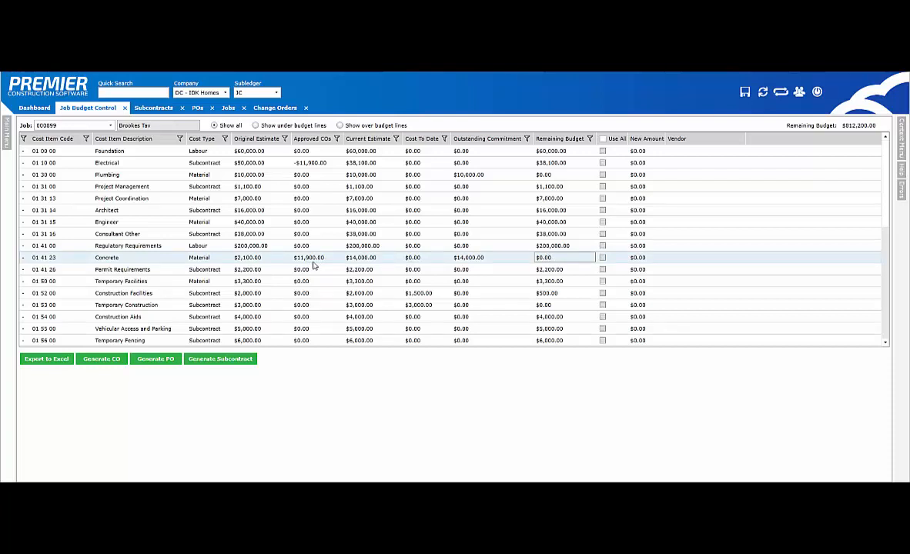
click(491, 210)
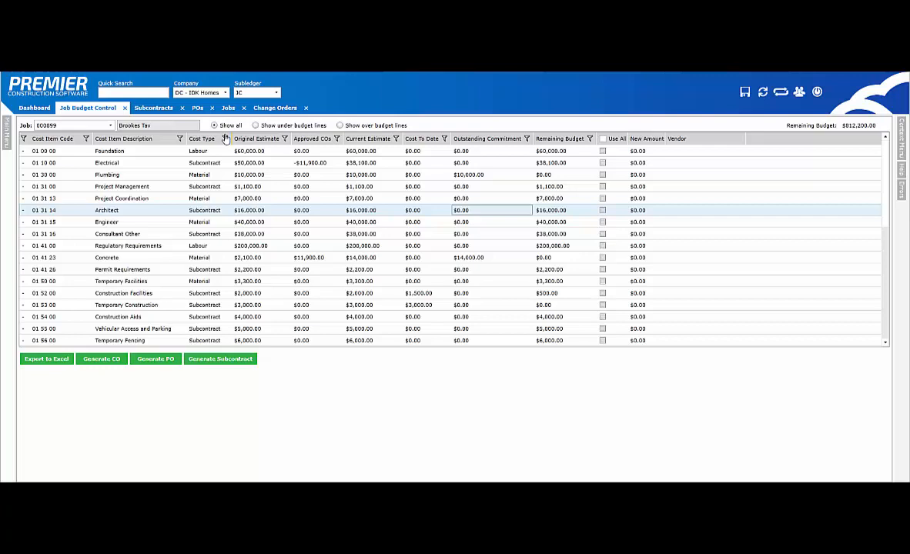
Step: Filter the budget lines to the Subcontract cost type
click(226, 140)
click(231, 176)
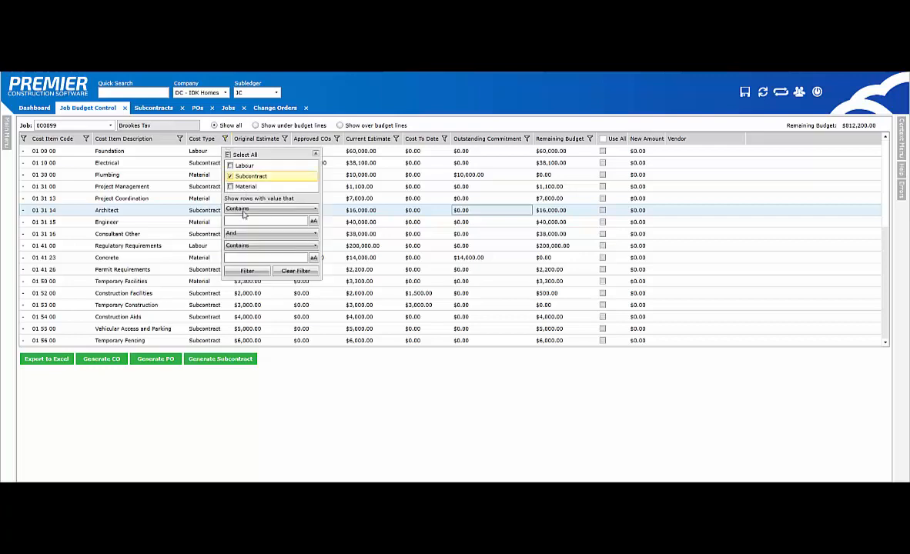
click(247, 271)
Step: Include the Environmental Assessment line with a new amount of 50,000 and assign Abcon Subcontracts as its vendor
click(483, 340)
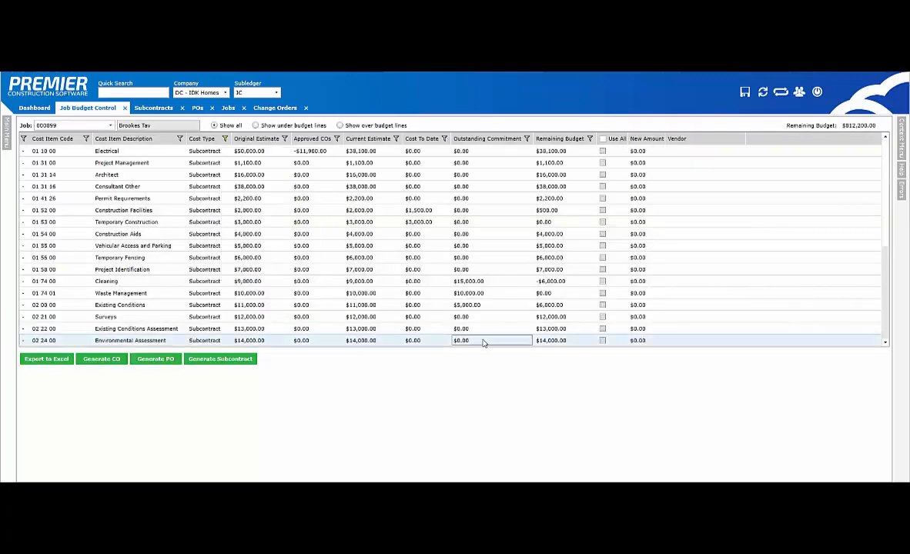
click(603, 341)
click(646, 341)
text(50000)
click(687, 342)
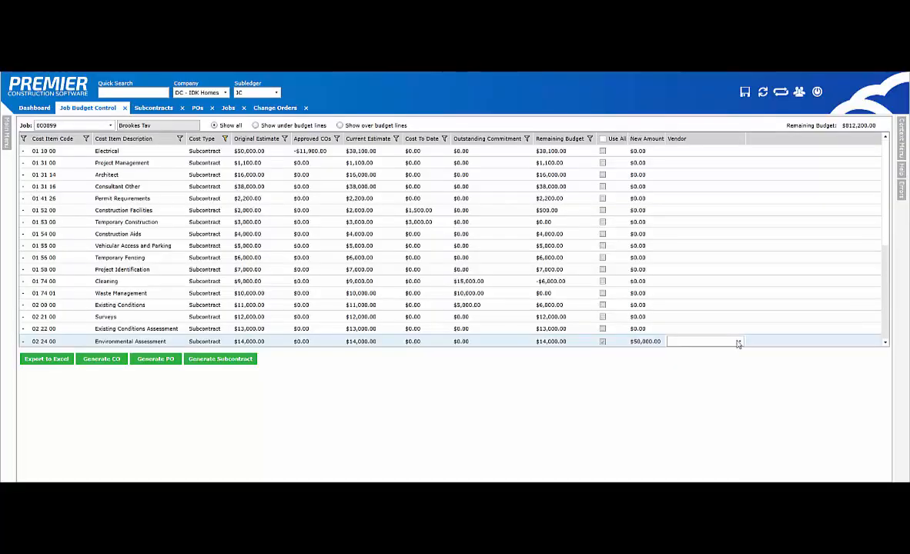
click(741, 343)
click(741, 354)
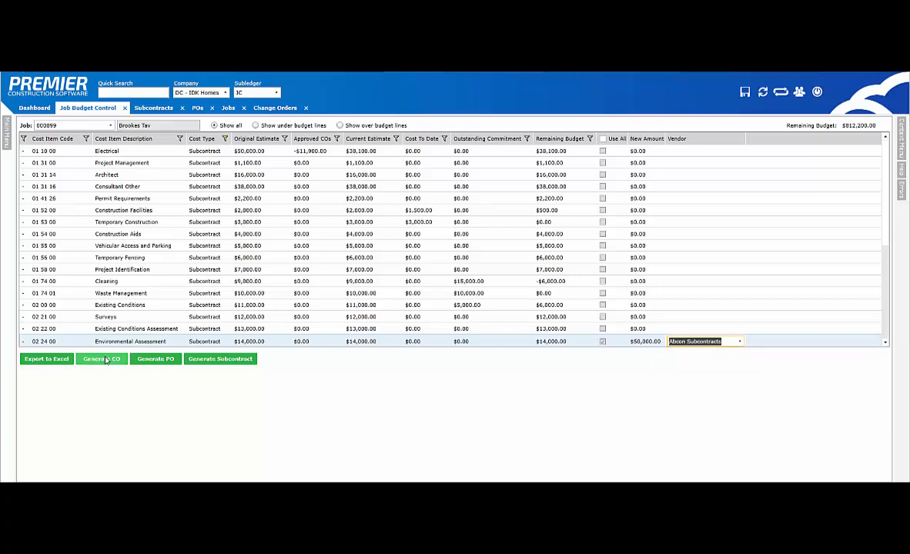
Step: Generate a change order from the Environmental Assessment amount and assign subcontract 488 to its cost line
click(106, 360)
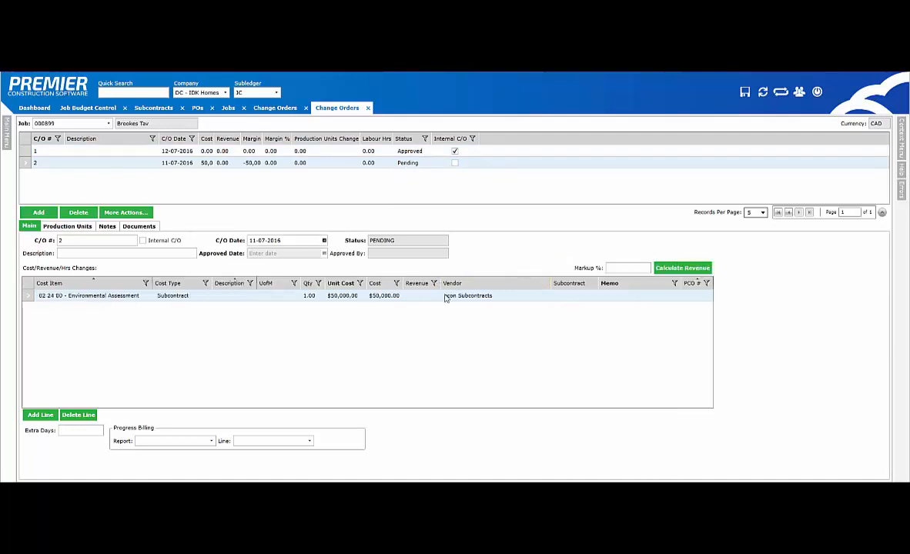
drag(442, 284, 436, 284)
drag(547, 284, 521, 284)
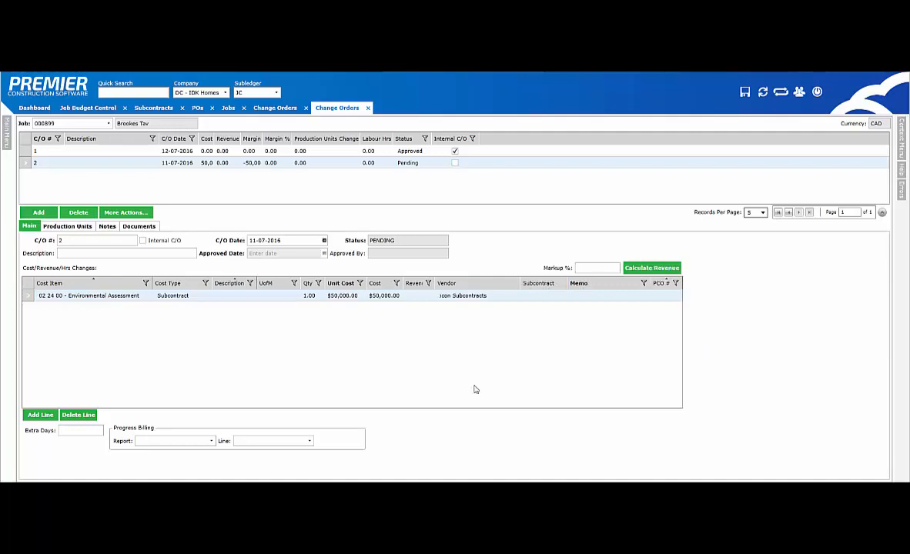
click(541, 296)
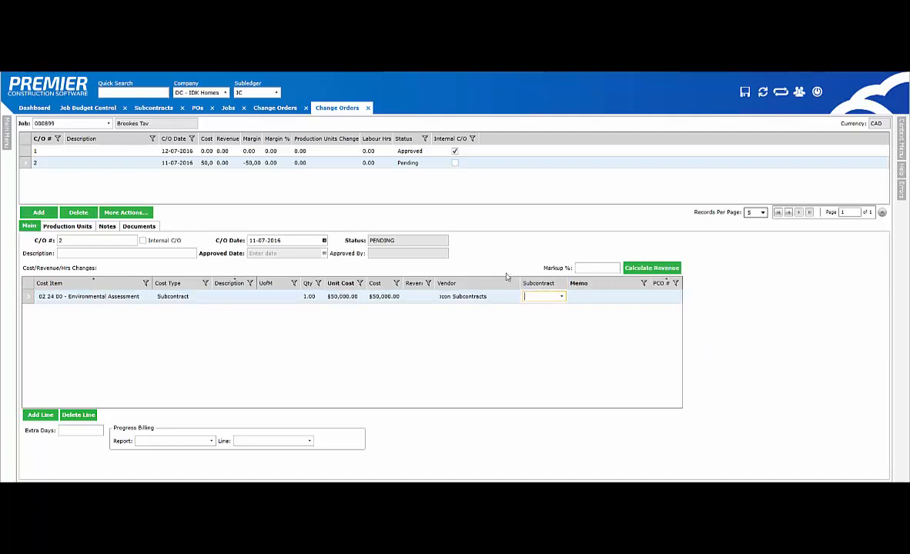
click(561, 297)
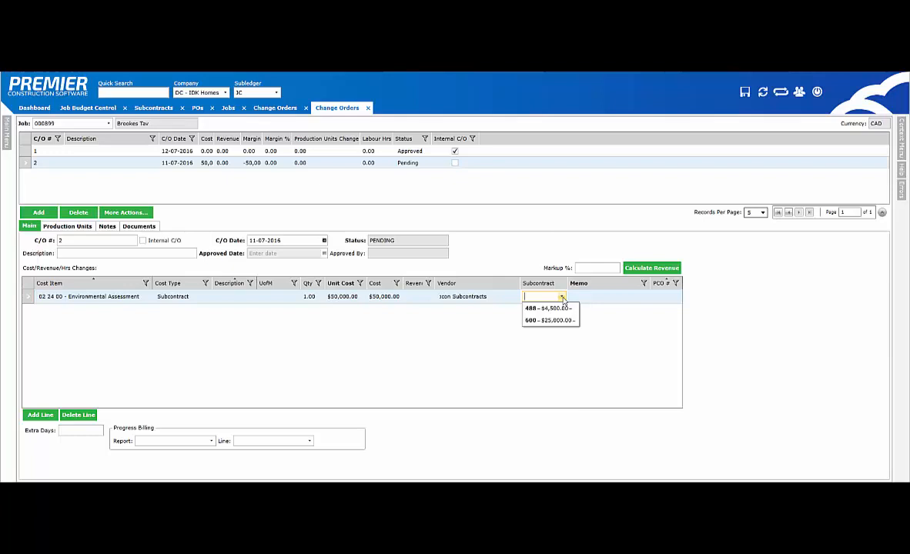
click(563, 308)
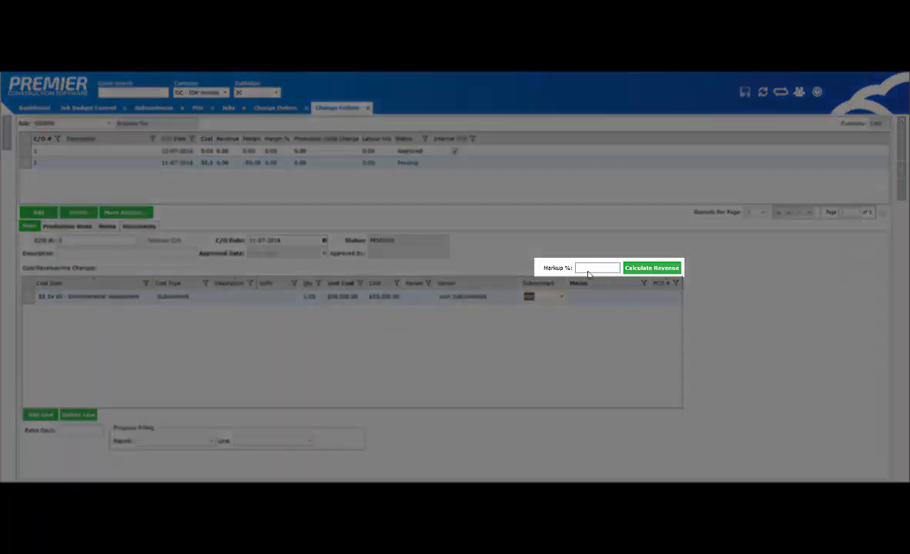
Step: Calculate the change order's revenue with a 15% markup
click(589, 271)
text(15)
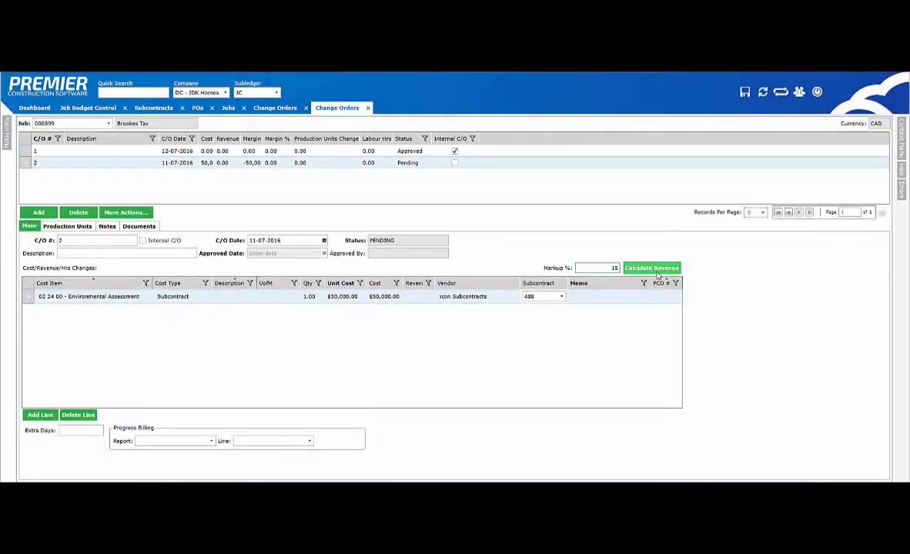
click(654, 268)
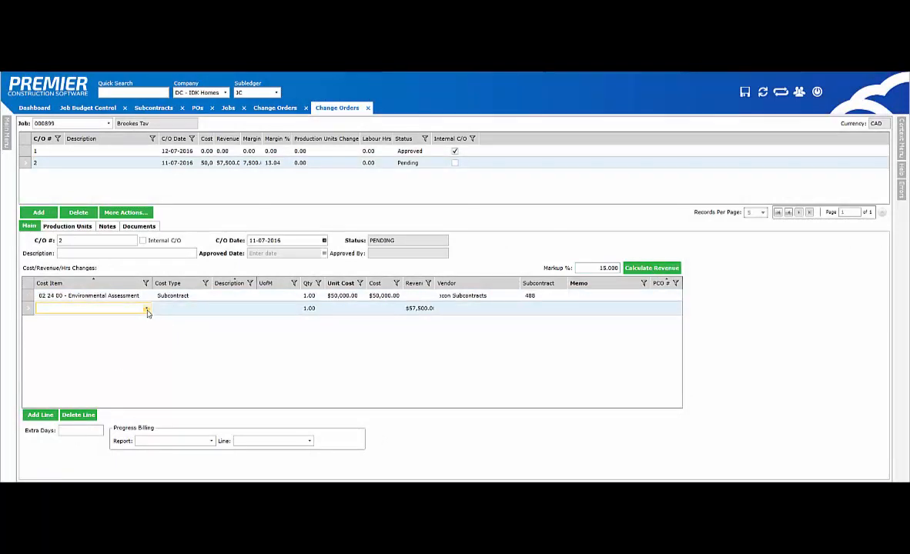
Step: Assign the calculated revenue line the cost item 00 00 00 - Revenue and the cost type Revenue
click(146, 309)
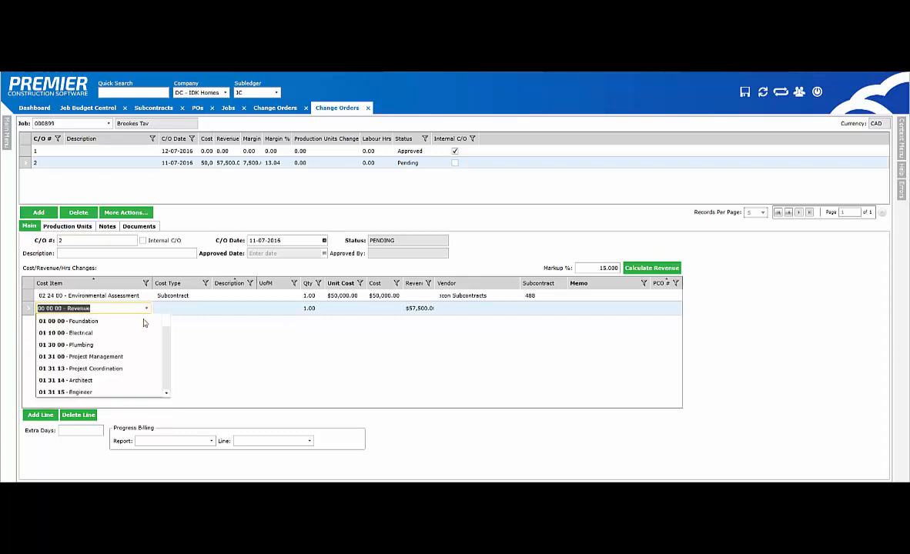
click(144, 320)
click(184, 309)
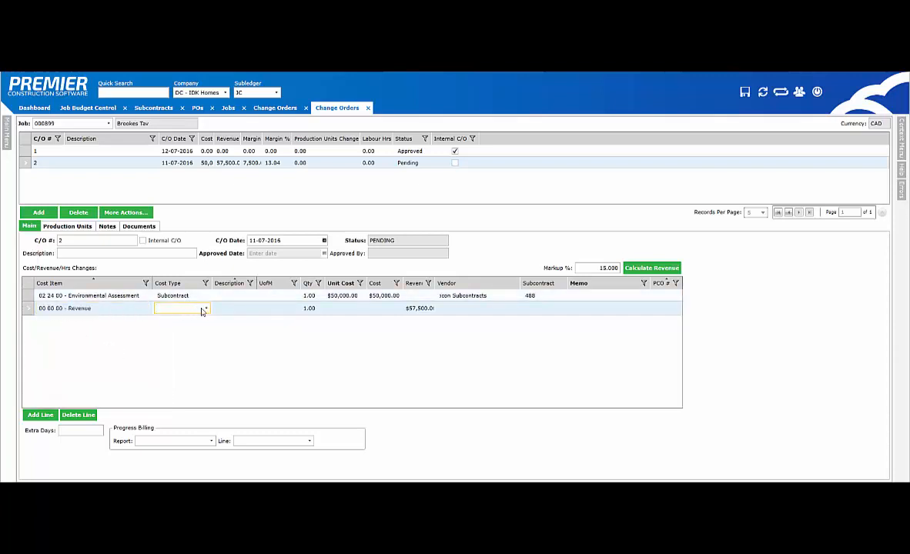
click(206, 308)
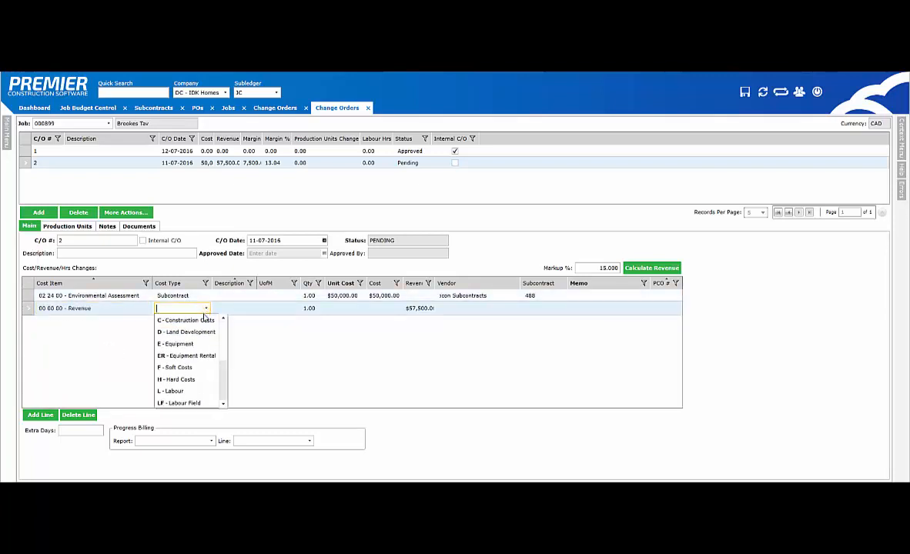
text(r)
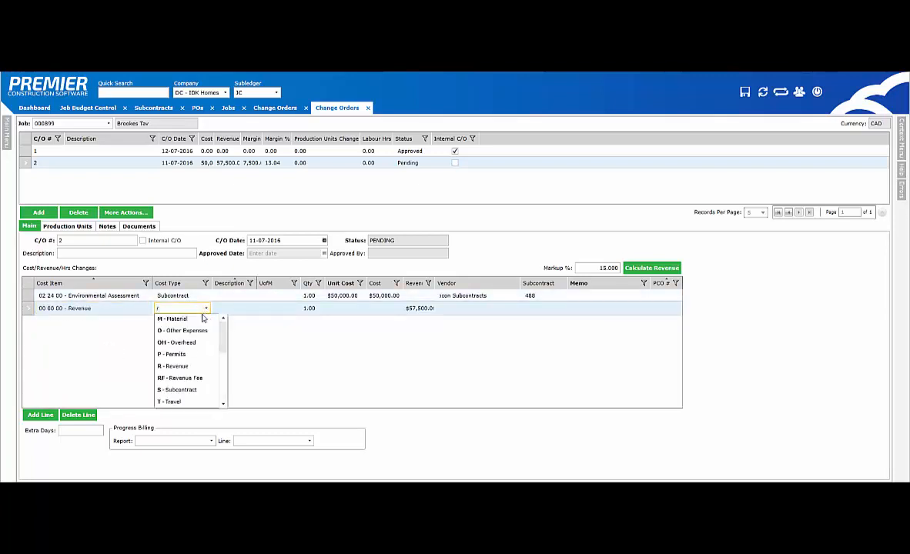
click(192, 366)
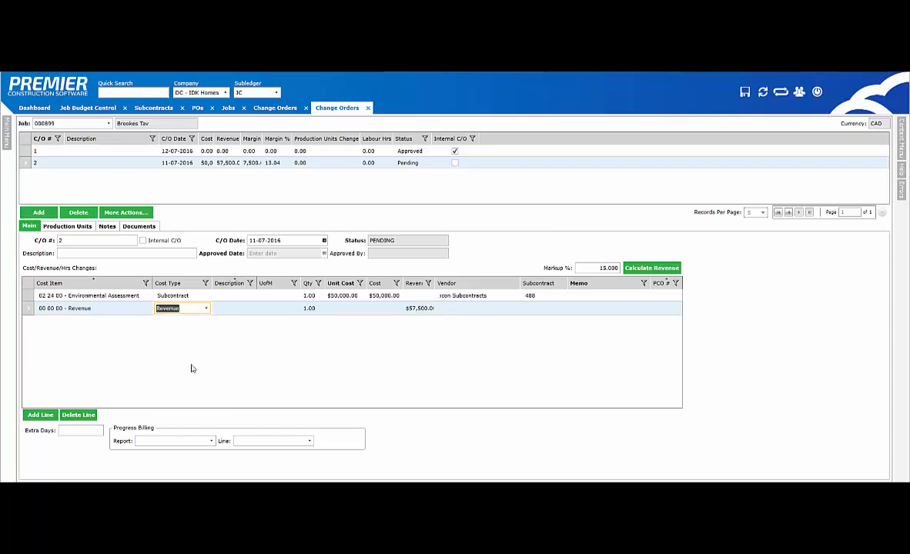
Step: Open the documents of change order 2, print its change request form and look through the printout
click(139, 228)
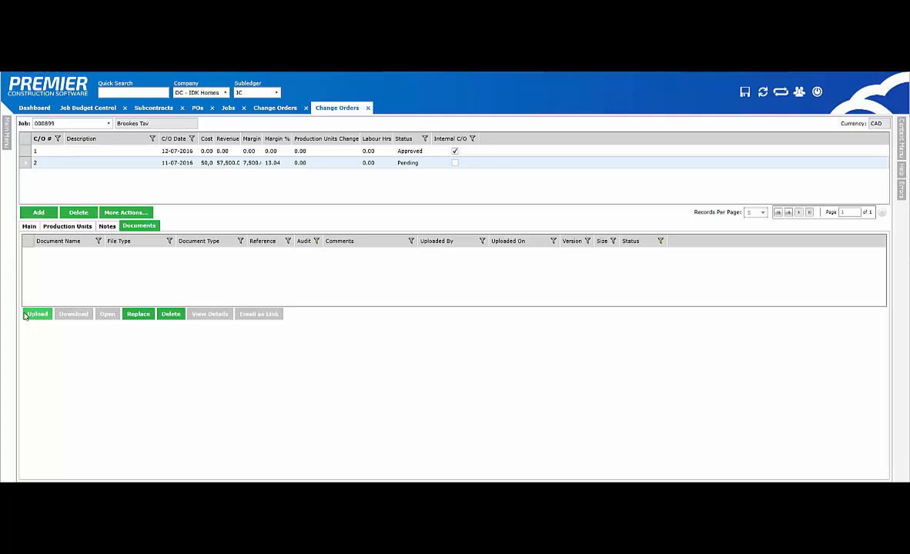
click(119, 214)
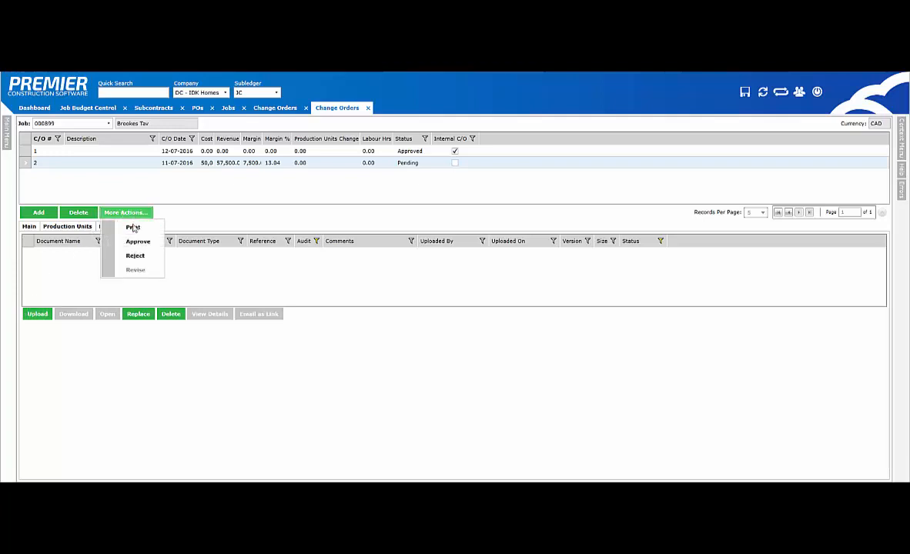
click(133, 229)
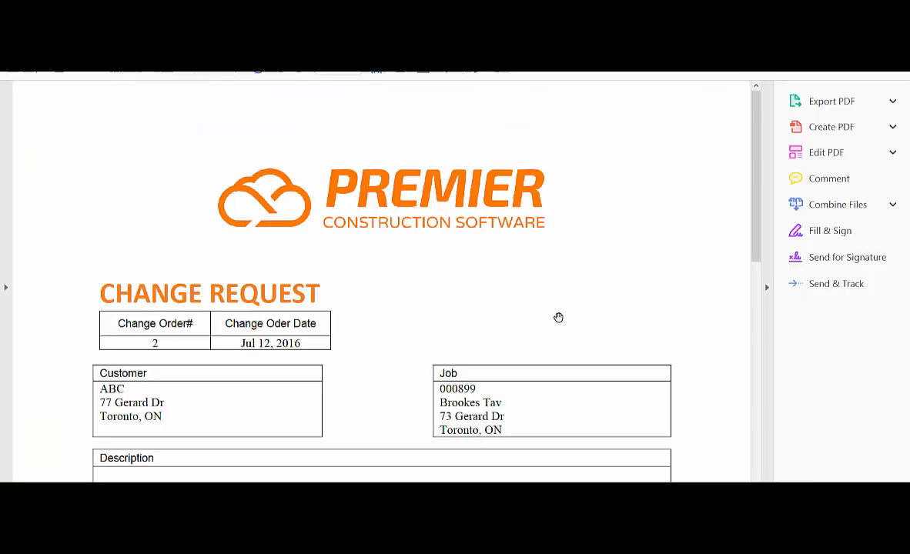
scroll(559, 318, down, 3)
scroll(559, 318, down, 3)
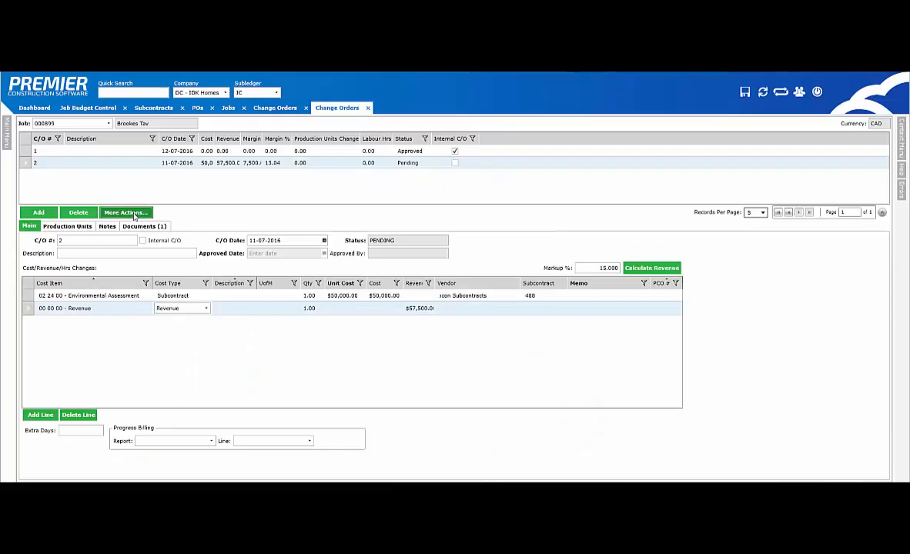
Step: Approve change order 2 with the creation of subcontract change orders enabled, and open the resulting subcontract change order
click(134, 214)
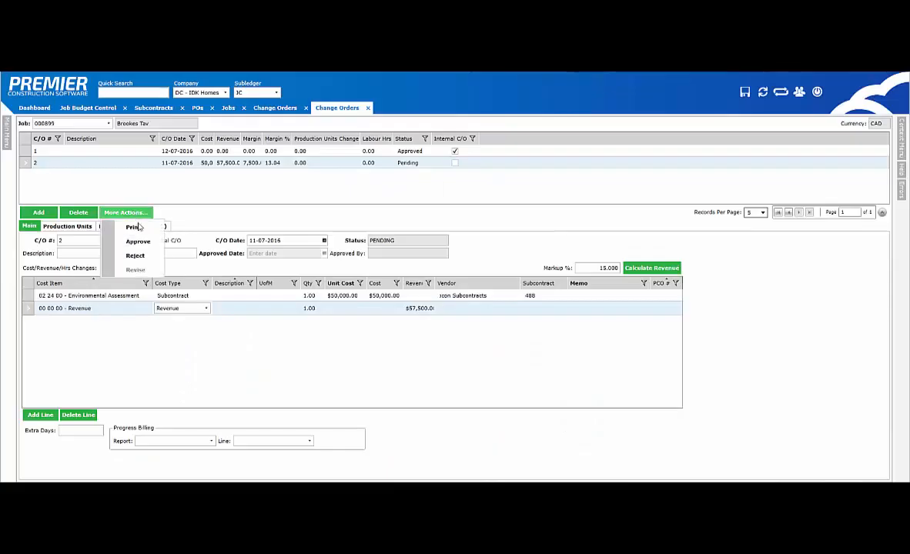
click(139, 243)
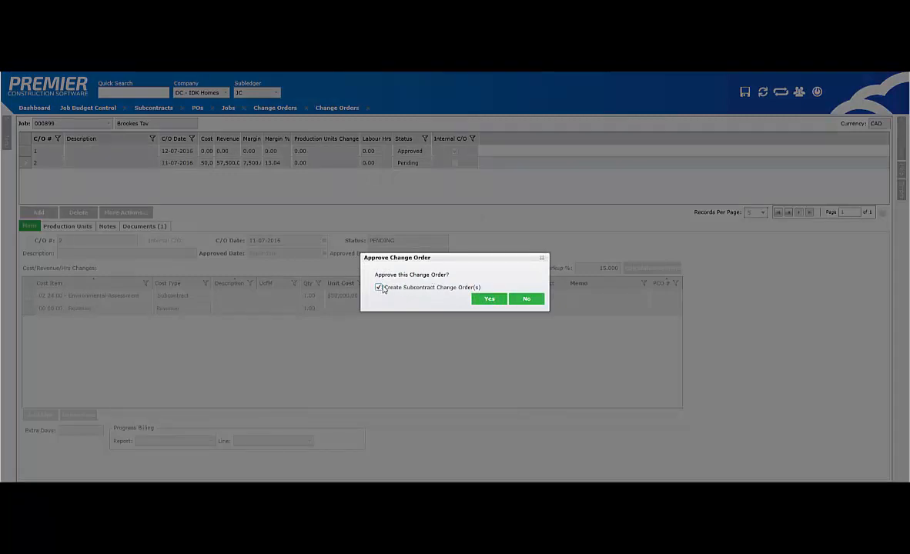
click(490, 301)
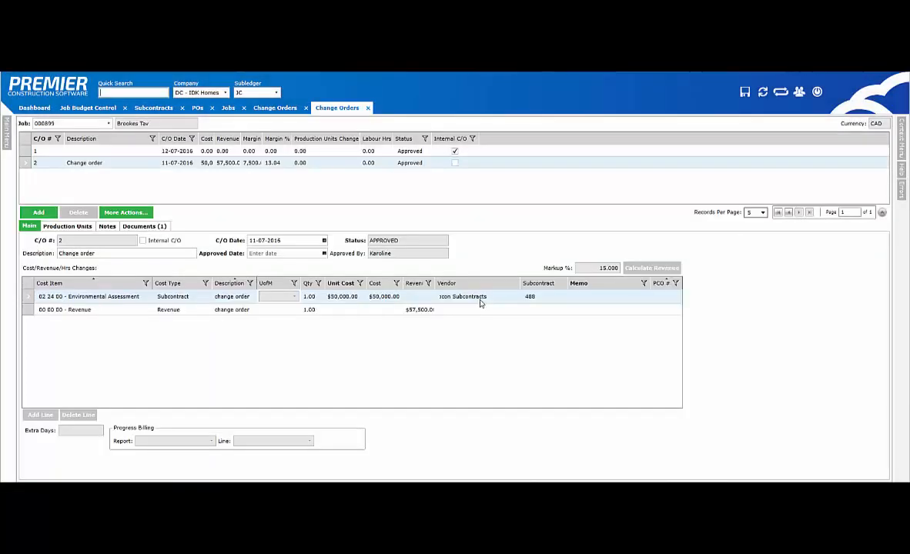
double_click(481, 302)
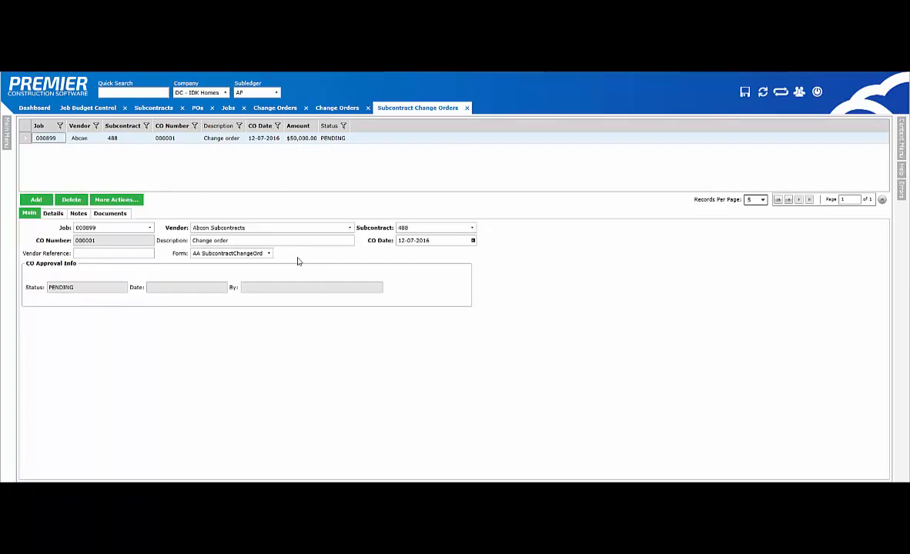
Step: Review the available print forms and the line details of Abcon's subcontract change order
click(270, 254)
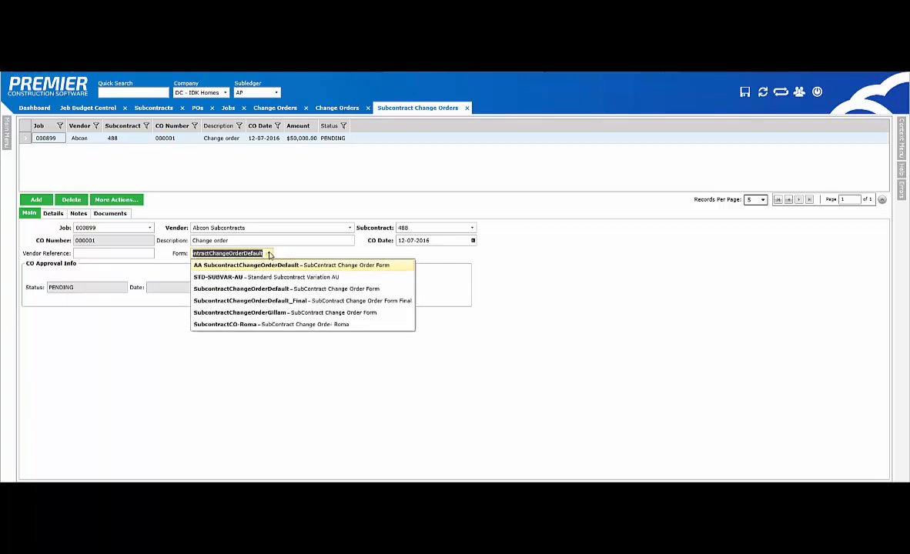
click(270, 254)
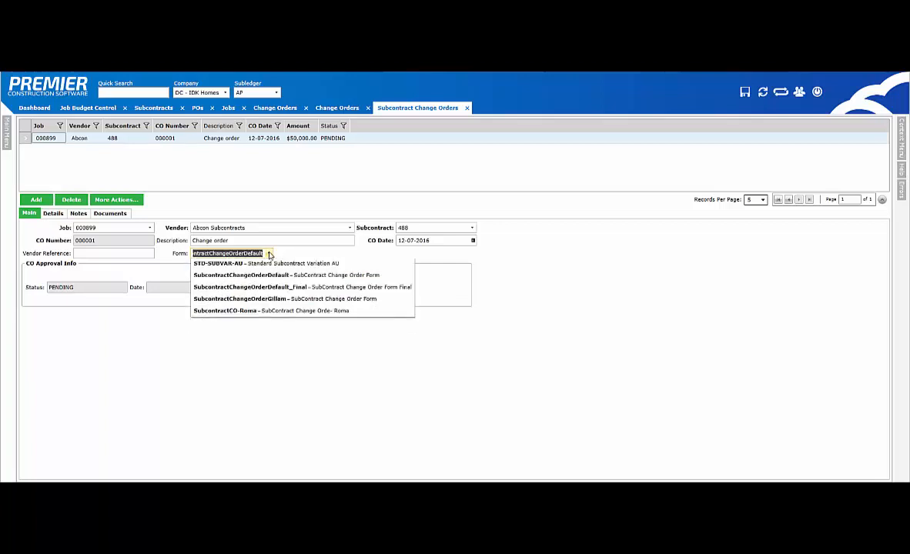
click(54, 214)
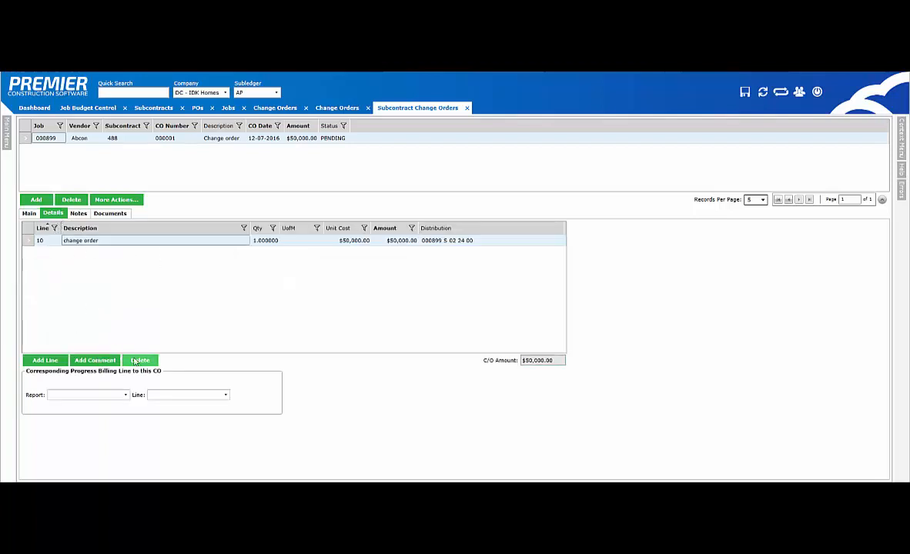
Step: Approve the subcontract change order for subcontract 488 and close the audit report
click(117, 201)
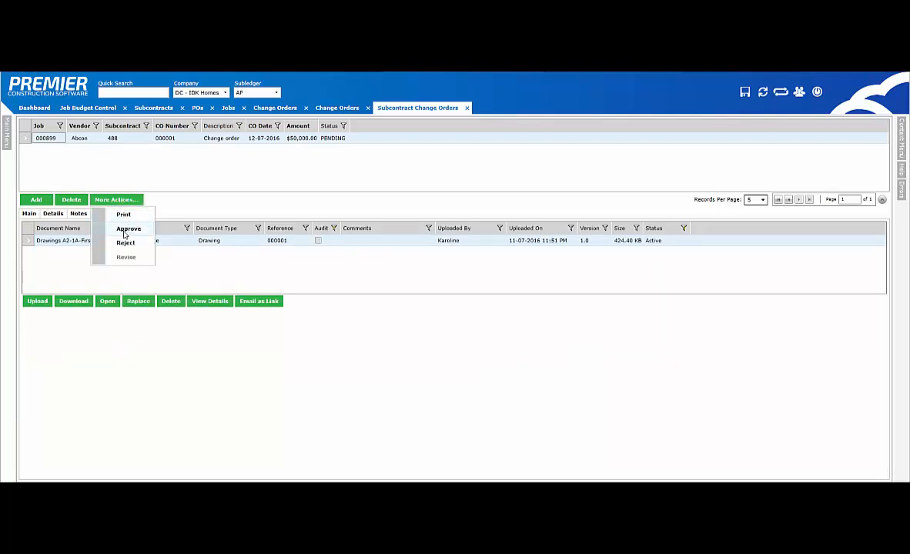
click(125, 231)
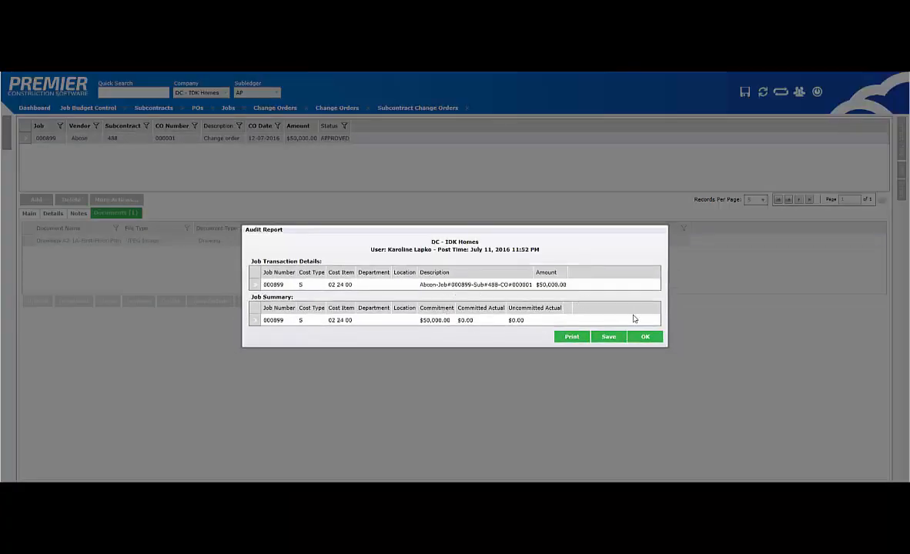
click(646, 336)
Step: Print the approved subcontract change order, look through it, and select the PDF and the drawing among its documents
click(126, 202)
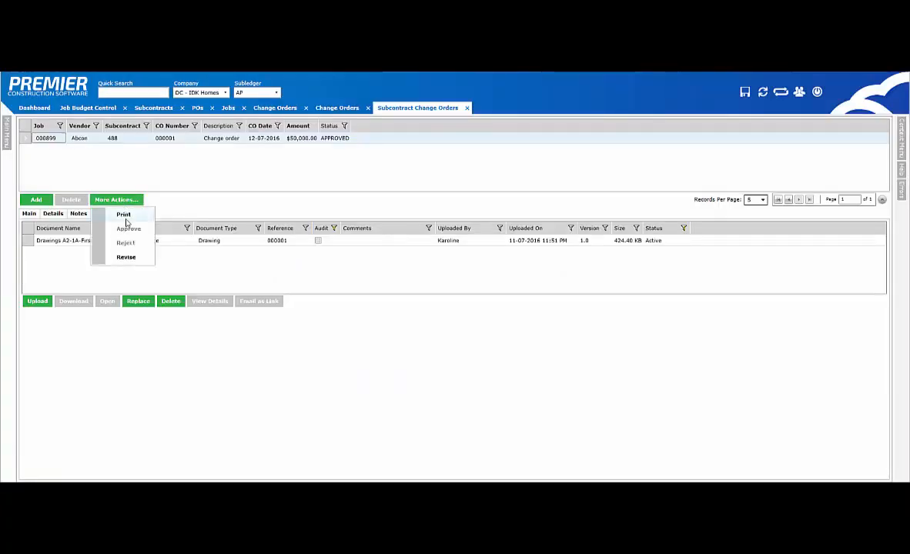
click(128, 223)
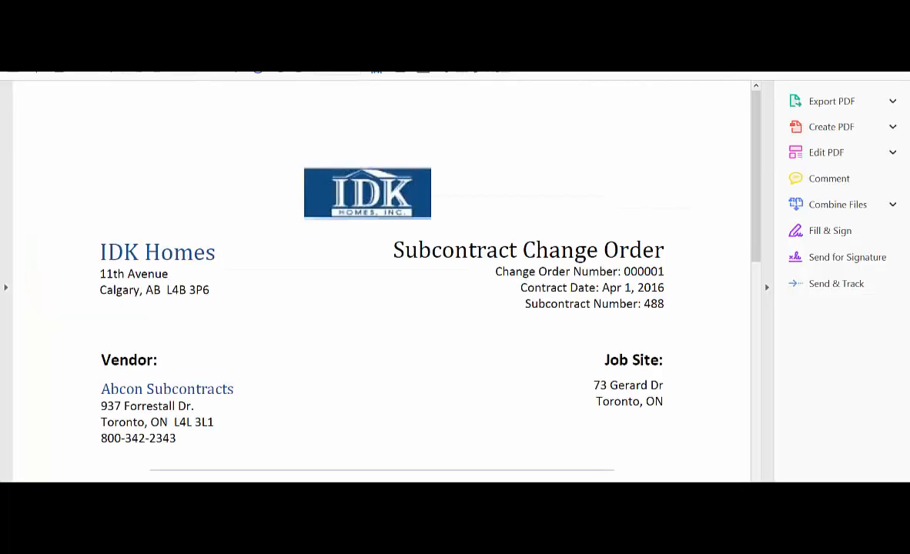
scroll(381, 281, down, 10)
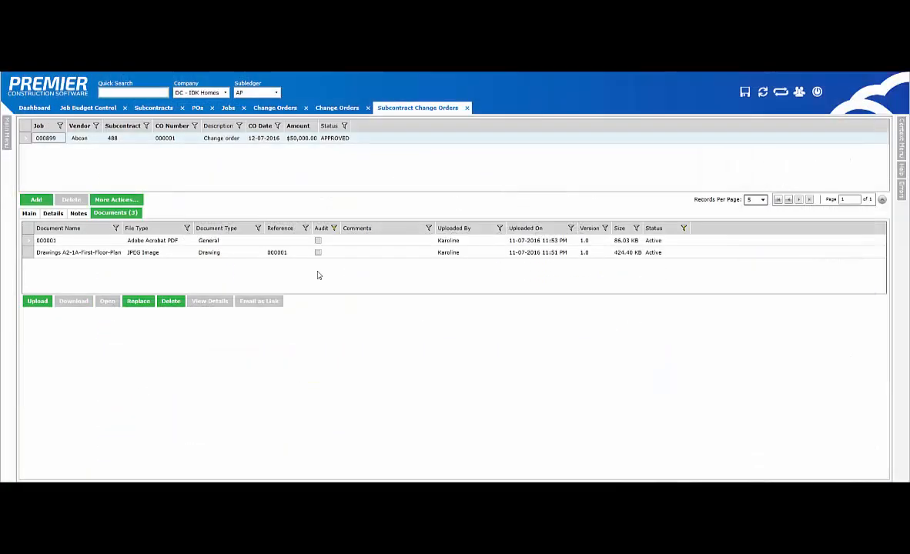
click(168, 241)
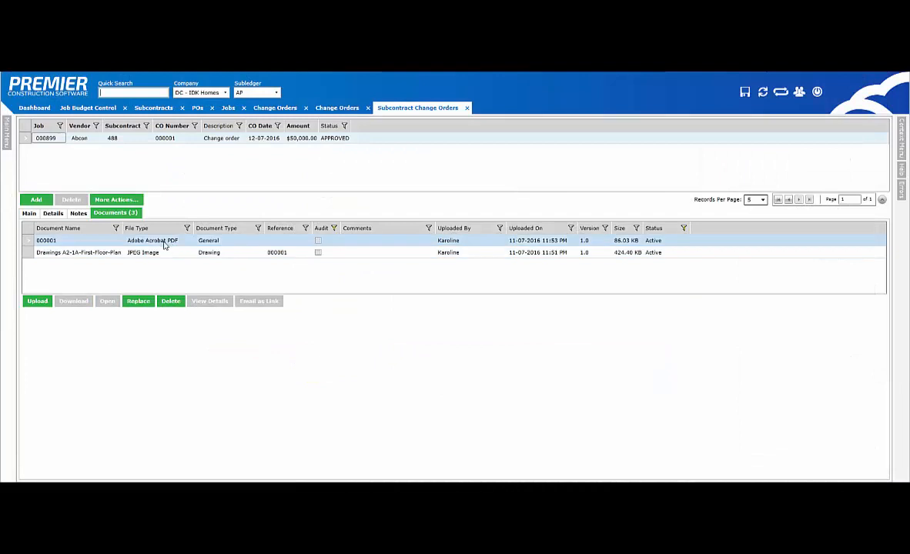
click(162, 255)
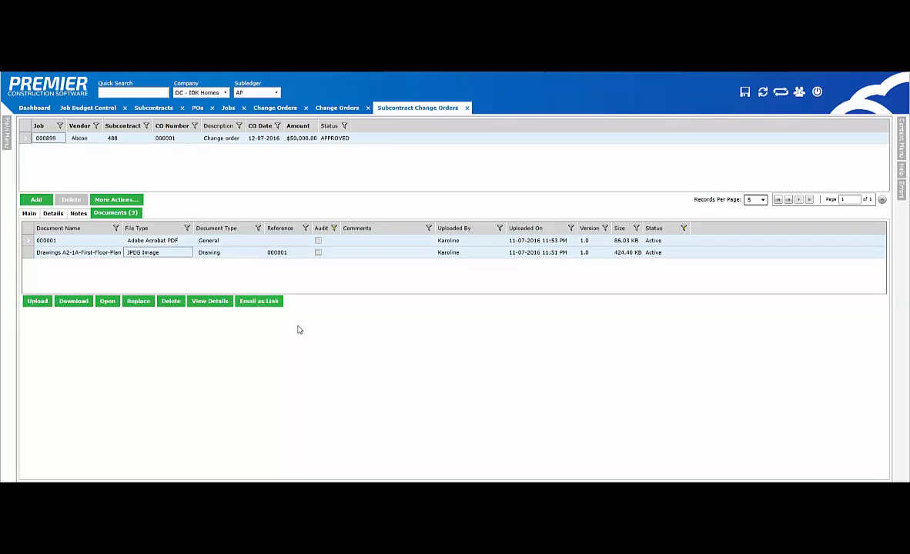
click(120, 201)
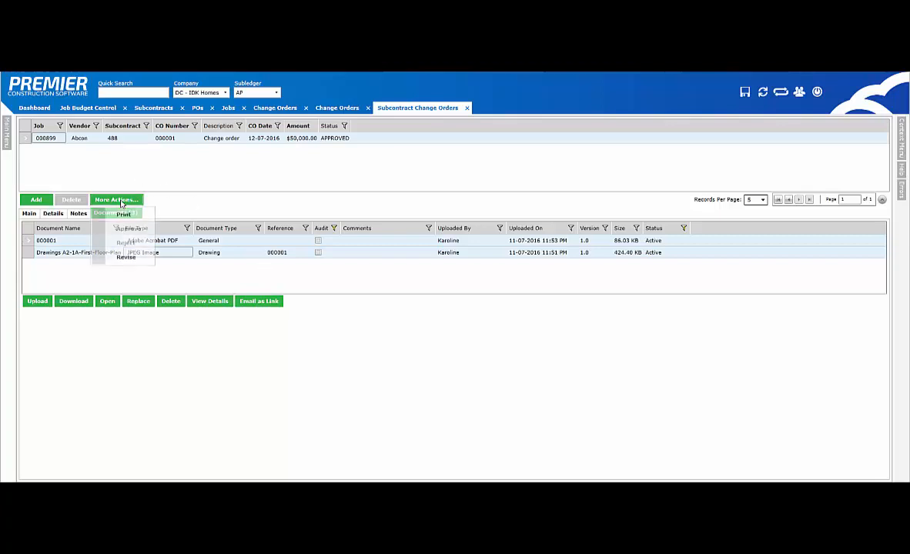
click(126, 259)
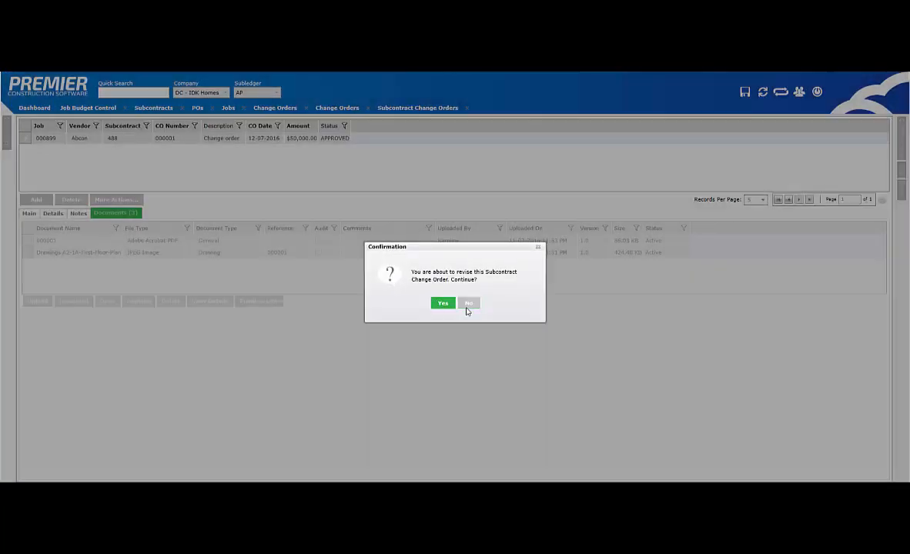
click(468, 304)
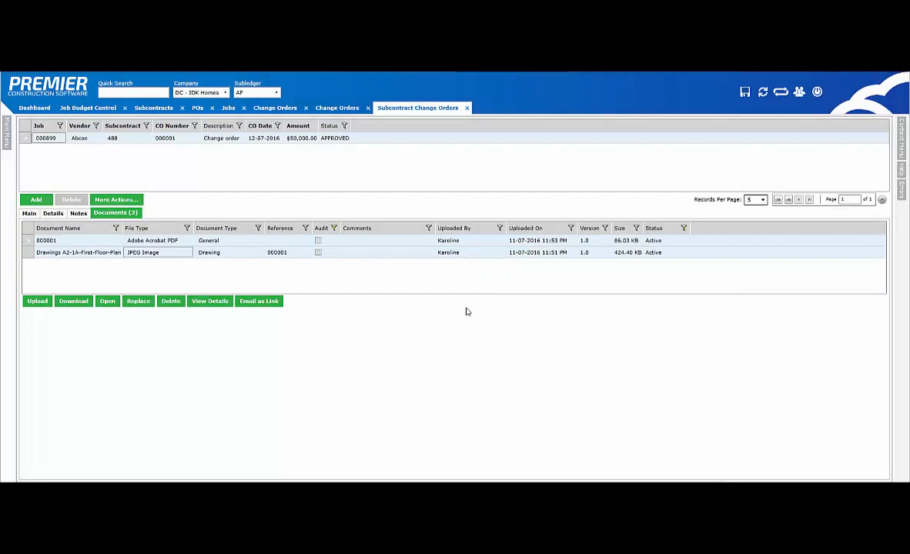
Step: Refresh the job's budget lines and filter them to cost item descriptions containing "envi"
click(89, 108)
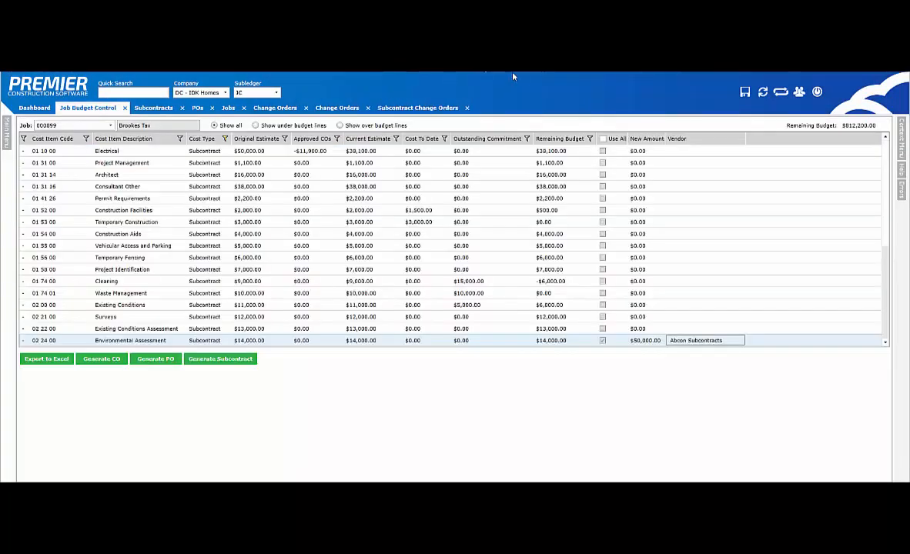
click(763, 93)
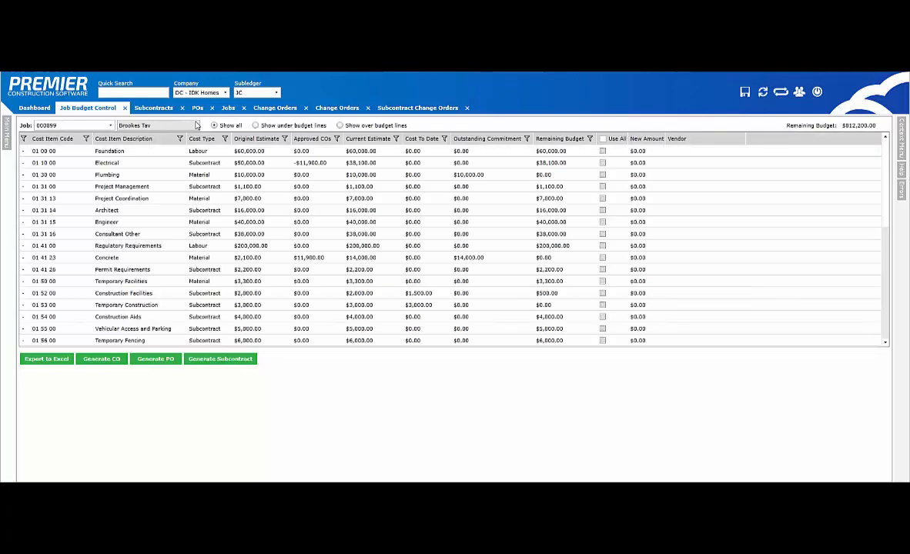
click(179, 140)
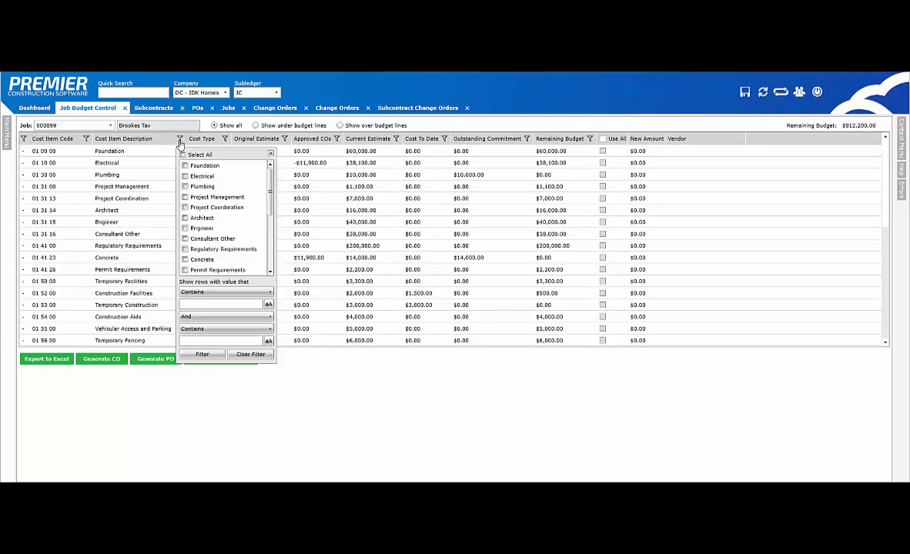
click(227, 305)
text(envi)
click(201, 355)
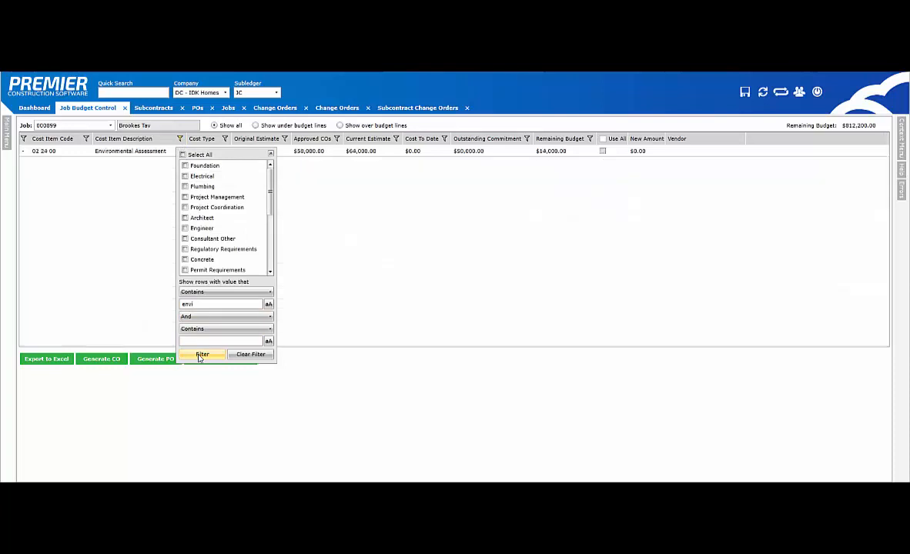